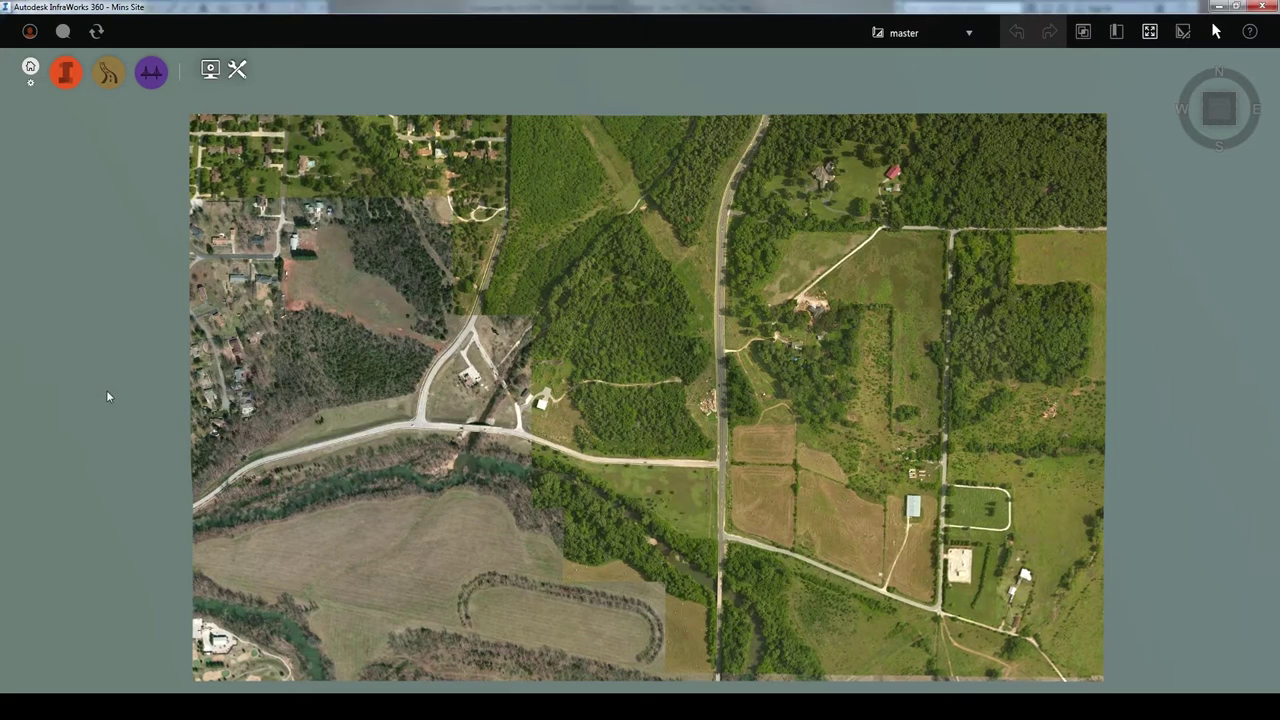
Step: Tilt the InfraWorks aerial map into a 3D perspective and zoom in on the terrain
{"action": "mouse_move", "coordinate": [106, 390]}
{"action": "middle_mouse_down"}
{"action": "mouse_move", "coordinate": [83, 266]}
{"action": "mouse_move", "coordinate": [58, 224]}
{"action": "middle_mouse_up"}
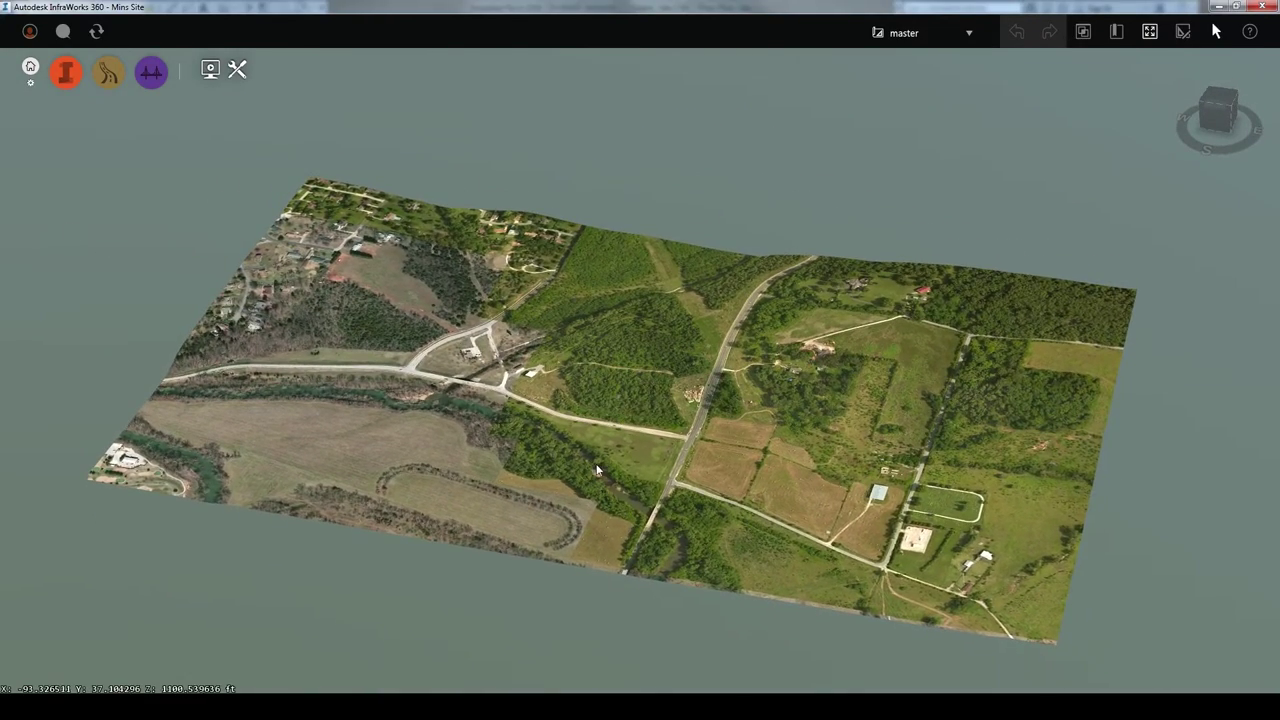
{"action": "scroll", "coordinate": [630, 357], "scroll_direction": "up", "scroll_amount": 1}
{"action": "scroll", "coordinate": [630, 357], "scroll_direction": "up", "scroll_amount": 1}
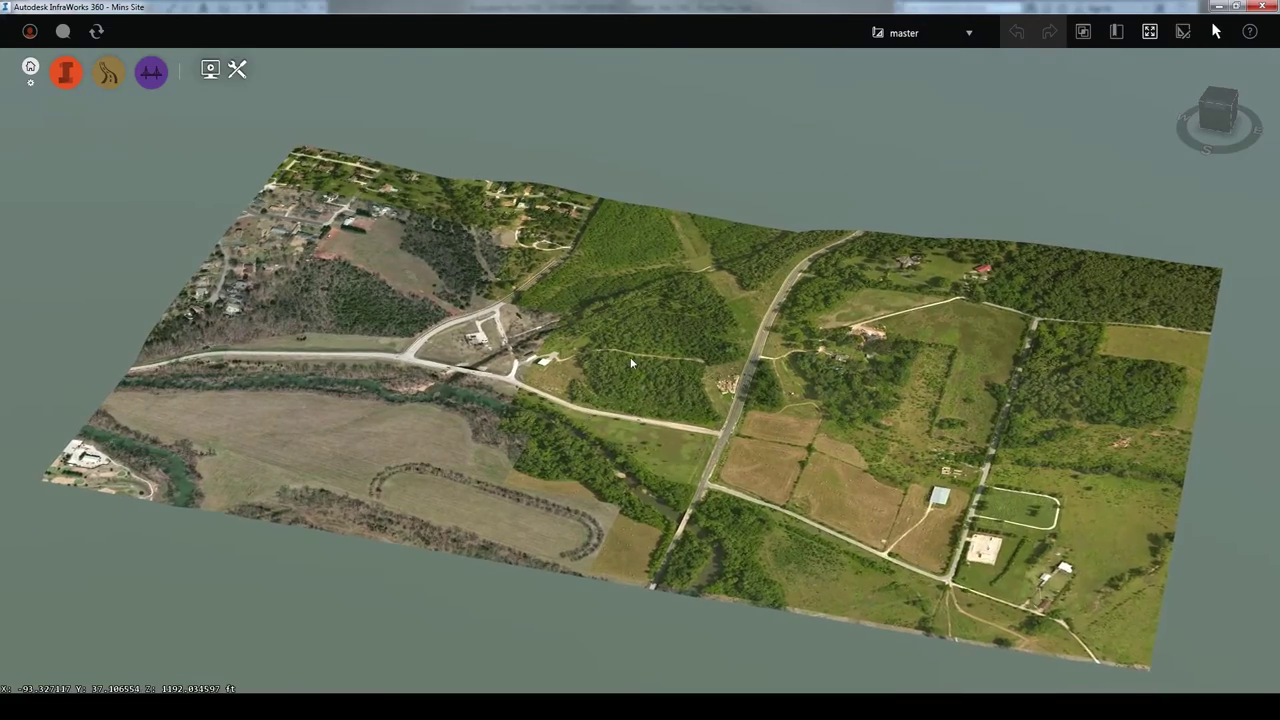
{"action": "scroll", "coordinate": [628, 355], "scroll_direction": "up", "scroll_amount": 2}
{"action": "scroll", "coordinate": [630, 358], "scroll_direction": "up", "scroll_amount": 2}
{"action": "scroll", "coordinate": [632, 361], "scroll_direction": "up", "scroll_amount": 1}
{"action": "scroll", "coordinate": [632, 364], "scroll_direction": "up", "scroll_amount": 1}
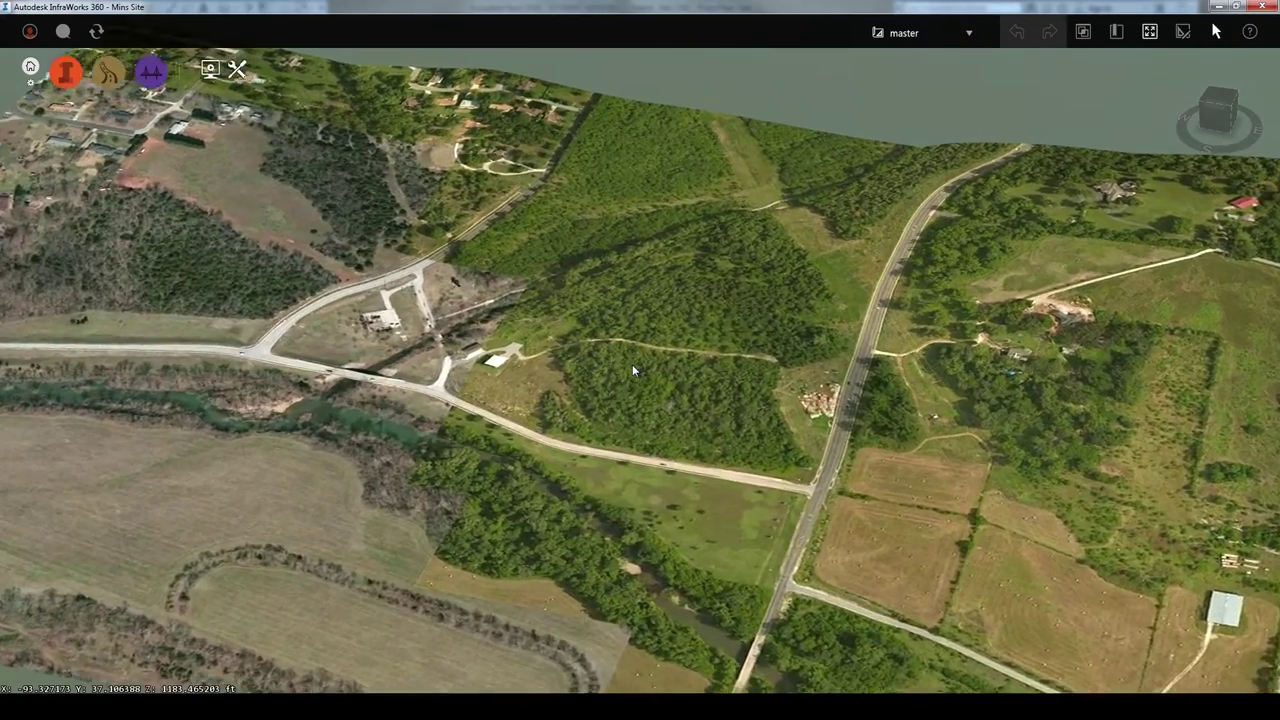
{"action": "scroll", "coordinate": [632, 364], "scroll_direction": "up", "scroll_amount": 1}
{"action": "scroll", "coordinate": [632, 364], "scroll_direction": "up", "scroll_amount": 1}
Step: Tilt toward the horizon, rotate along the road, and zoom close over the woods
{"action": "mouse_move", "coordinate": [622, 391]}
{"action": "middle_mouse_down", "text": "shift"}
{"action": "mouse_move", "coordinate": [769, 321]}
{"action": "mouse_move", "coordinate": [874, 307]}
{"action": "mouse_move", "coordinate": [668, 388]}
{"action": "mouse_move", "coordinate": [569, 360]}
{"action": "mouse_move", "coordinate": [546, 333]}
{"action": "middle_mouse_up", "text": "shift"}
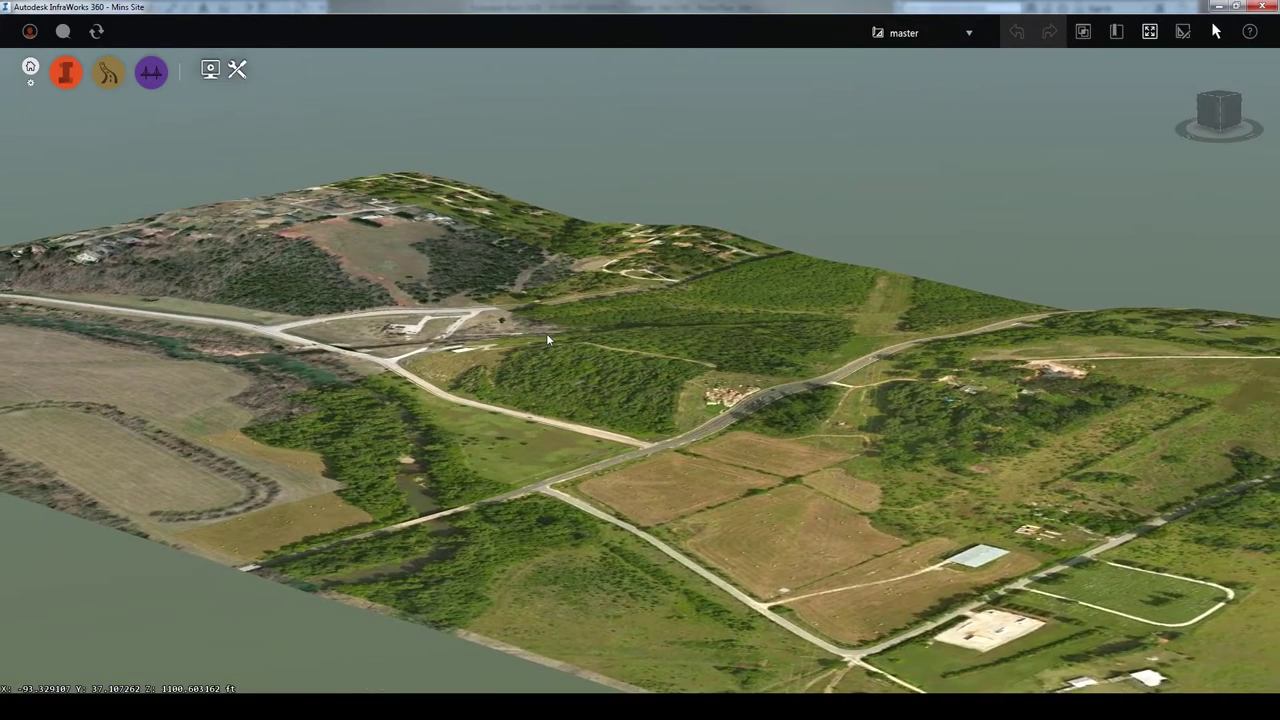
{"action": "scroll", "coordinate": [808, 397], "scroll_direction": "up", "scroll_amount": 2}
{"action": "scroll", "coordinate": [795, 403], "scroll_direction": "up", "scroll_amount": 2}
{"action": "scroll", "coordinate": [780, 411], "scroll_direction": "up", "scroll_amount": 2}
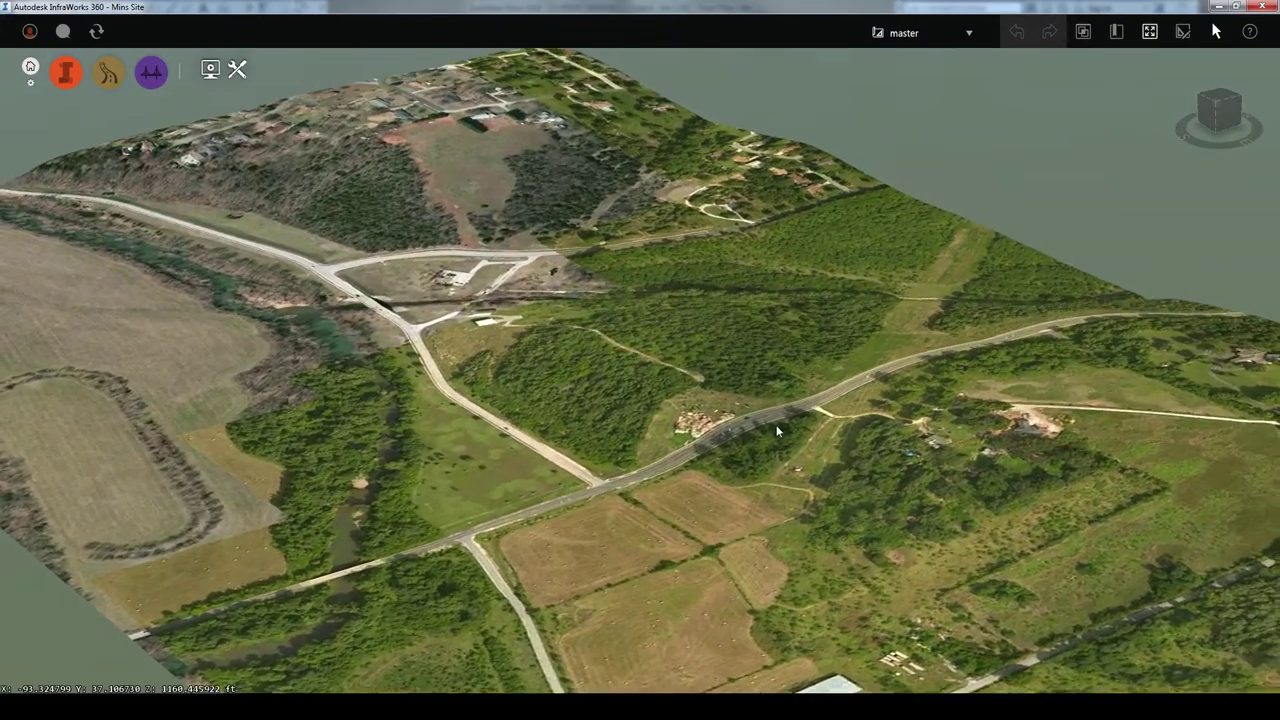
{"action": "scroll", "coordinate": [774, 436], "scroll_direction": "up", "scroll_amount": 2}
{"action": "scroll", "coordinate": [774, 443], "scroll_direction": "up", "scroll_amount": 2}
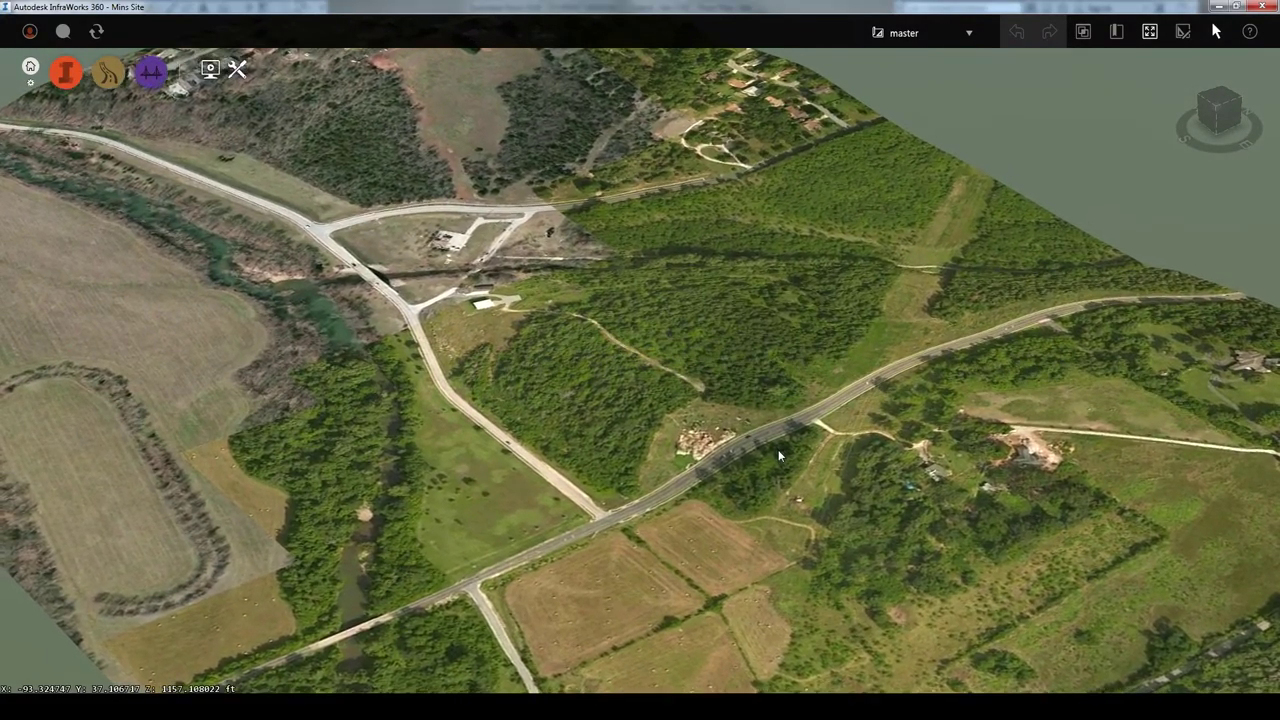
{"action": "middle_click_drag", "start_coordinate": [779, 450], "coordinate": [944, 503], "text": "shift"}
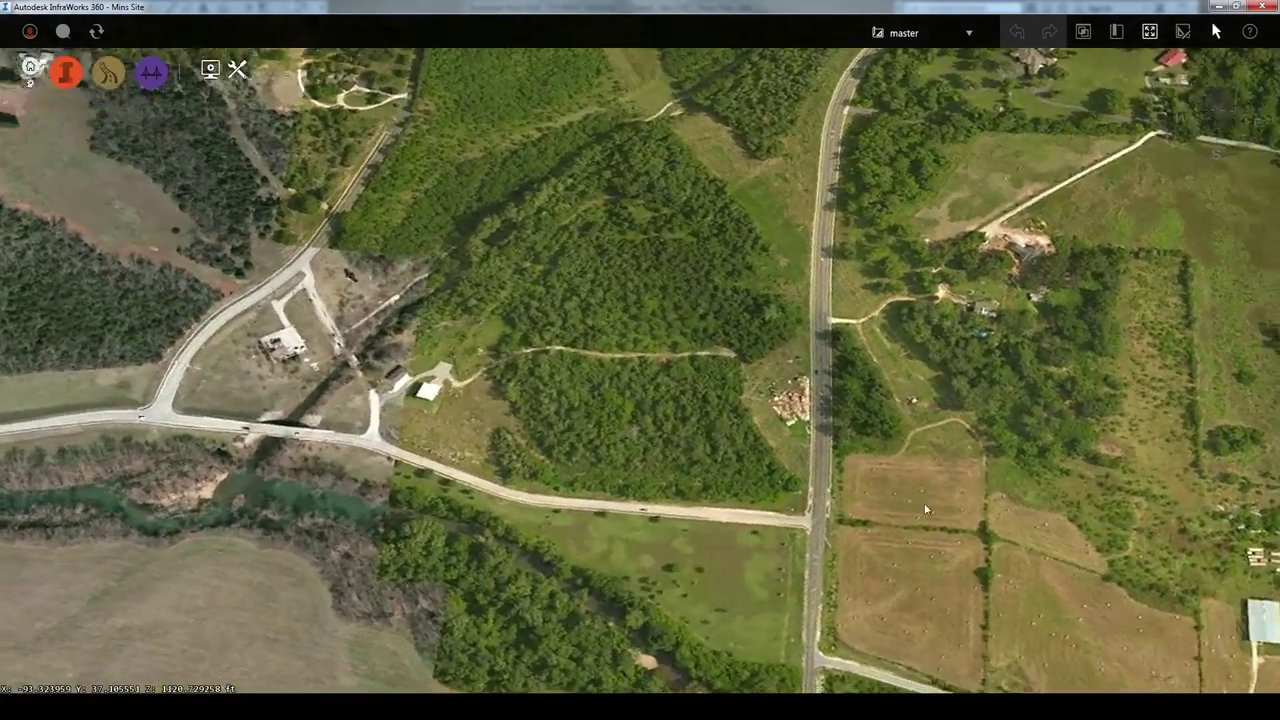
{"action": "scroll", "coordinate": [450, 452], "scroll_direction": "up", "scroll_amount": 3}
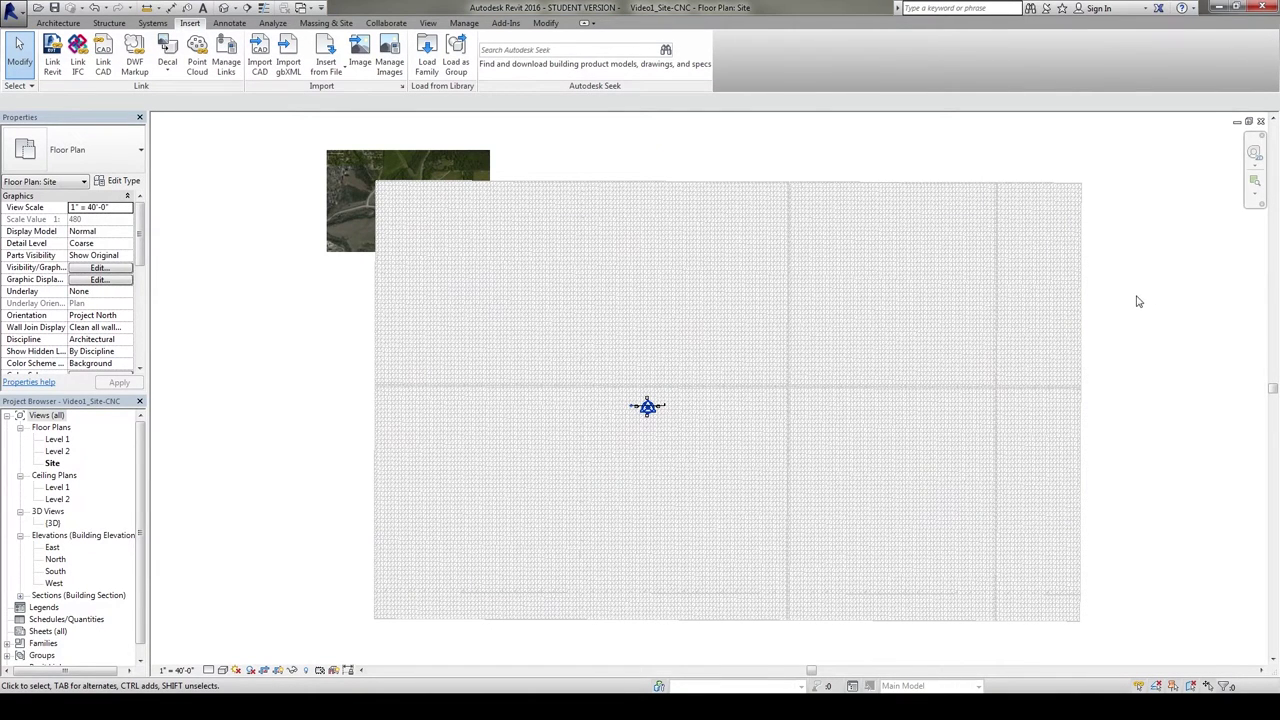
Step: Move the Site Rendering.jpg photo from beside the mesh onto its top-left corner
{"action": "middle_click_drag", "start_coordinate": [1137, 301], "coordinate": [1113, 313]}
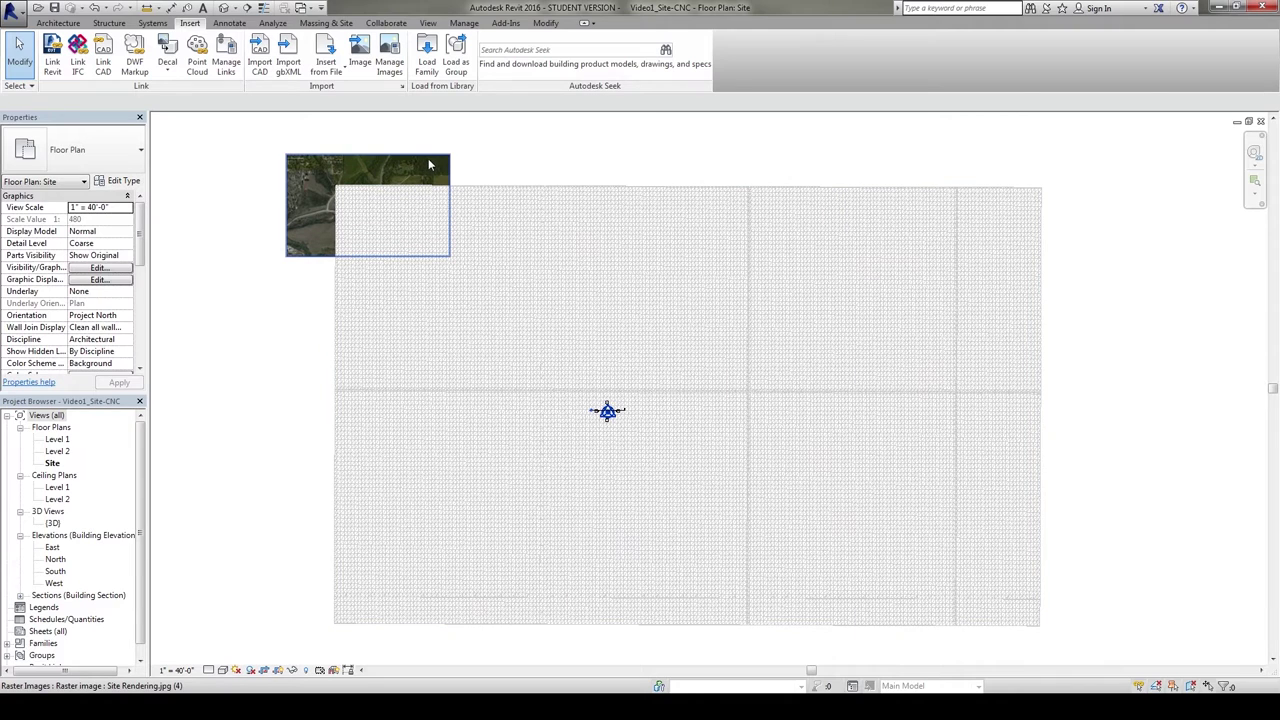
{"action": "left_click_drag", "start_coordinate": [411, 159], "coordinate": [283, 152]}
{"action": "middle_click_drag", "start_coordinate": [400, 168], "coordinate": [457, 171]}
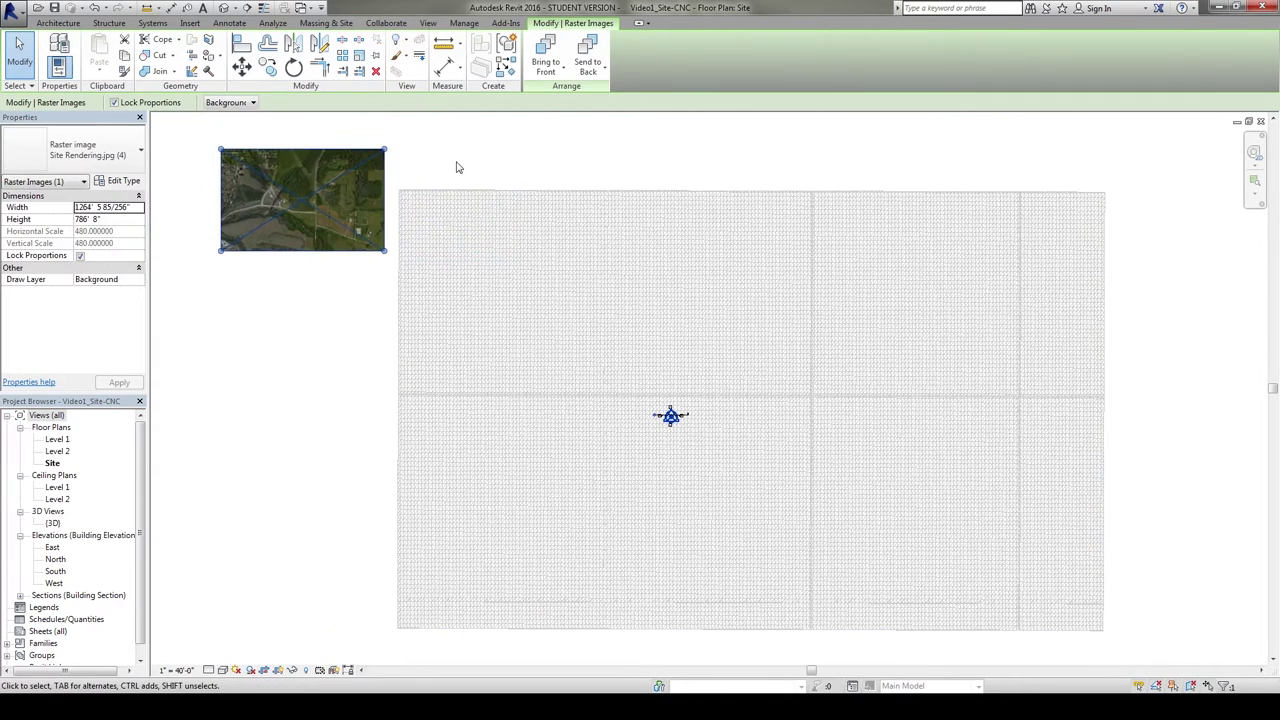
{"action": "middle_click_drag", "start_coordinate": [300, 323], "coordinate": [281, 307]}
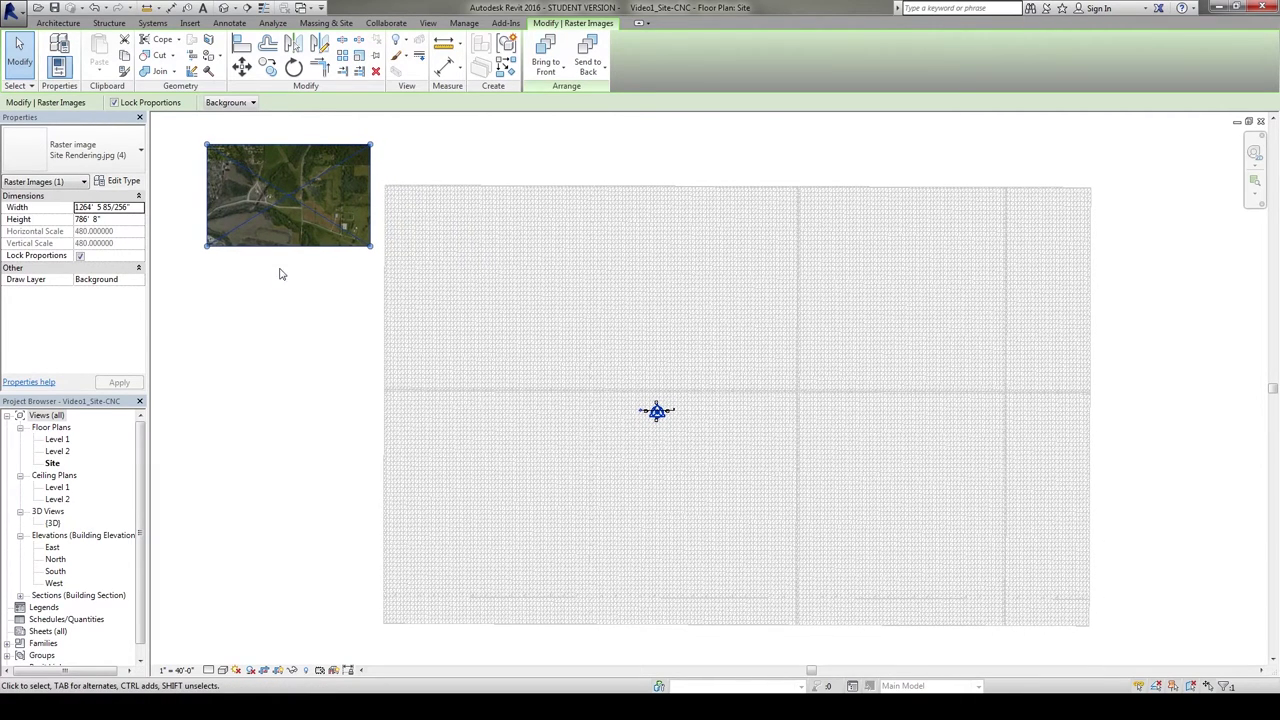
{"action": "left_click_drag", "start_coordinate": [245, 187], "coordinate": [424, 227]}
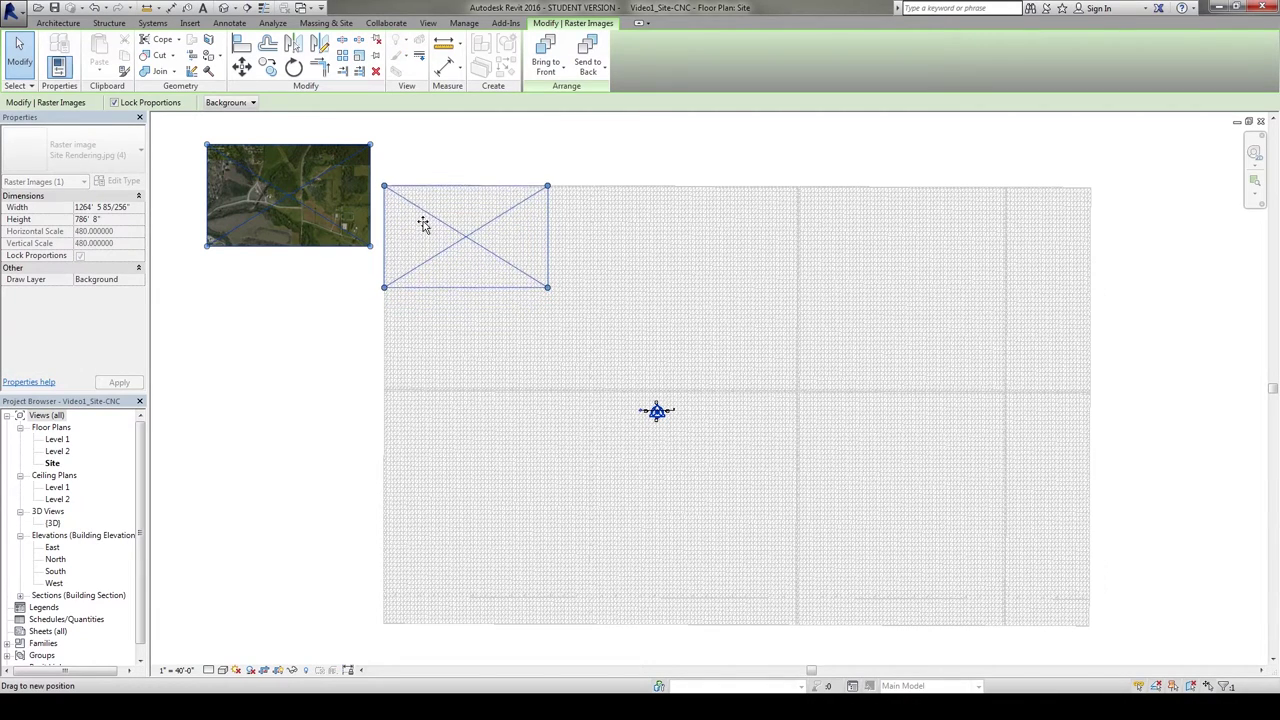
{"action": "left_click_drag", "start_coordinate": [424, 227], "coordinate": [422, 222]}
{"action": "middle_click_drag", "start_coordinate": [334, 337], "coordinate": [304, 301]}
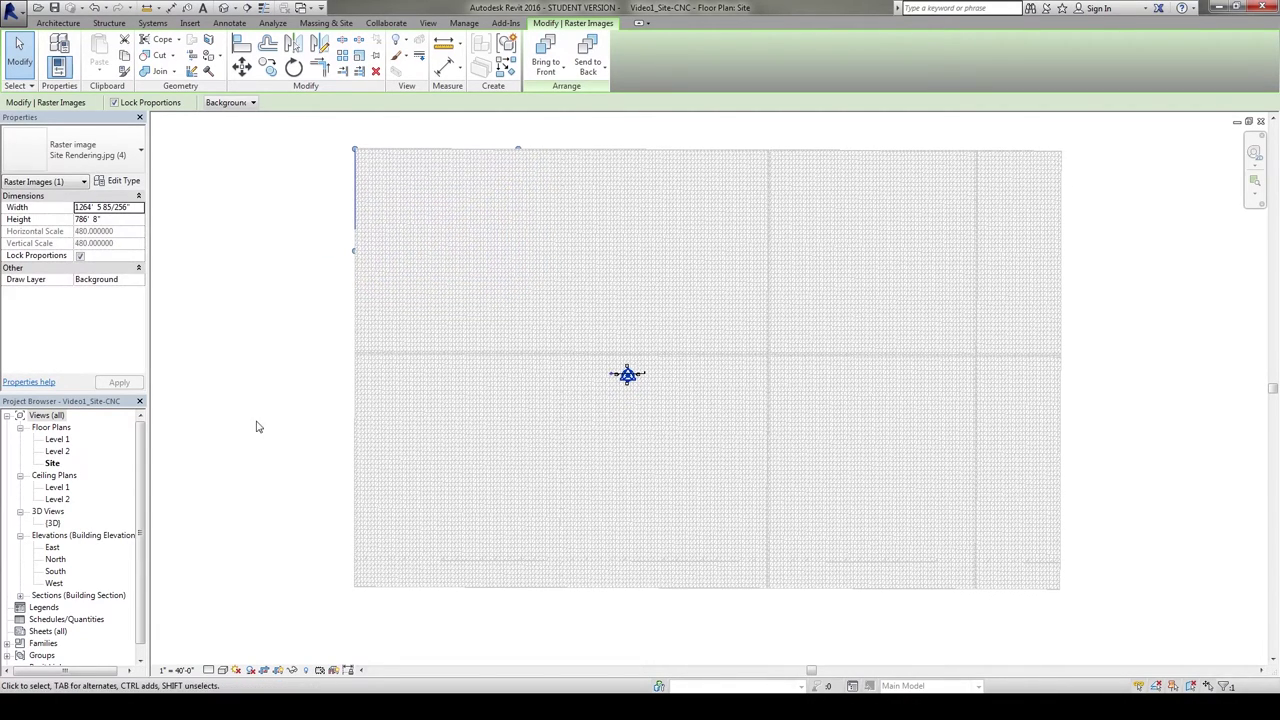
Step: Change the visual style so the aerial photo renders, and stretch it over the whole mesh
{"action": "left_click", "coordinate": [223, 671]}
{"action": "left_click", "coordinate": [252, 602]}
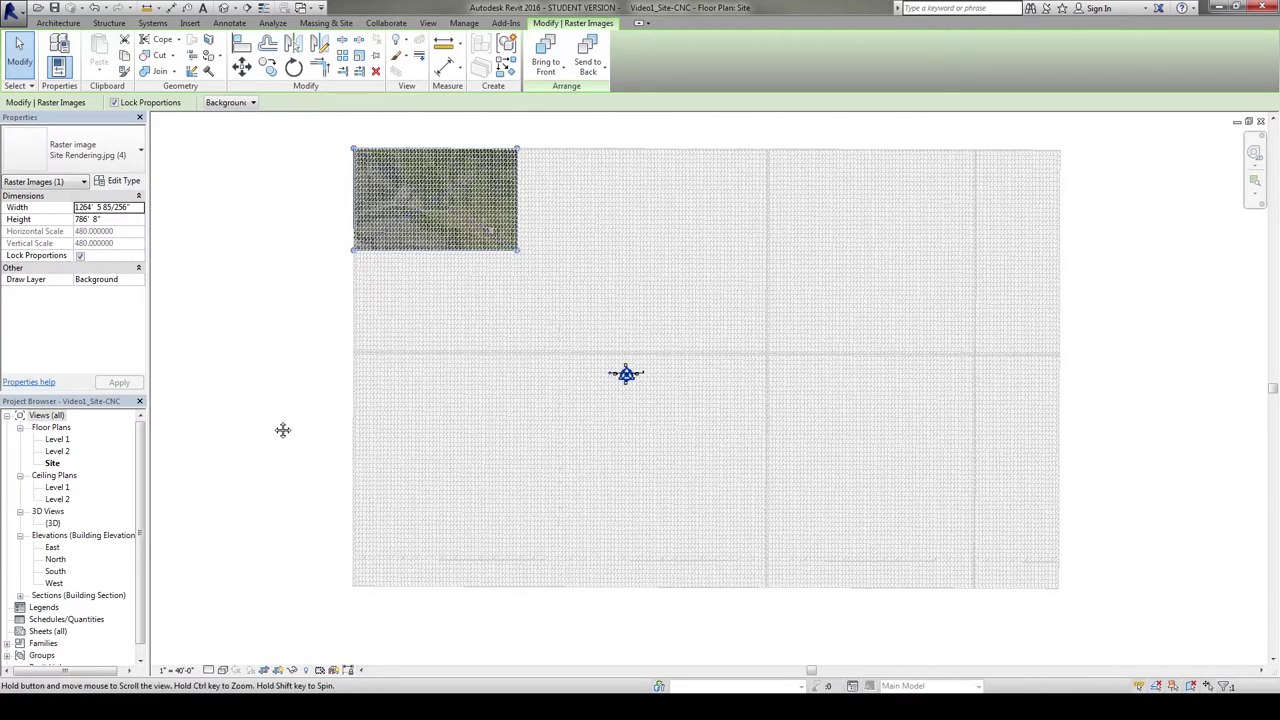
{"action": "mouse_move", "coordinate": [447, 242]}
{"action": "left_mouse_down"}
{"action": "mouse_move", "coordinate": [818, 461]}
{"action": "mouse_move", "coordinate": [984, 589]}
{"action": "left_mouse_up"}
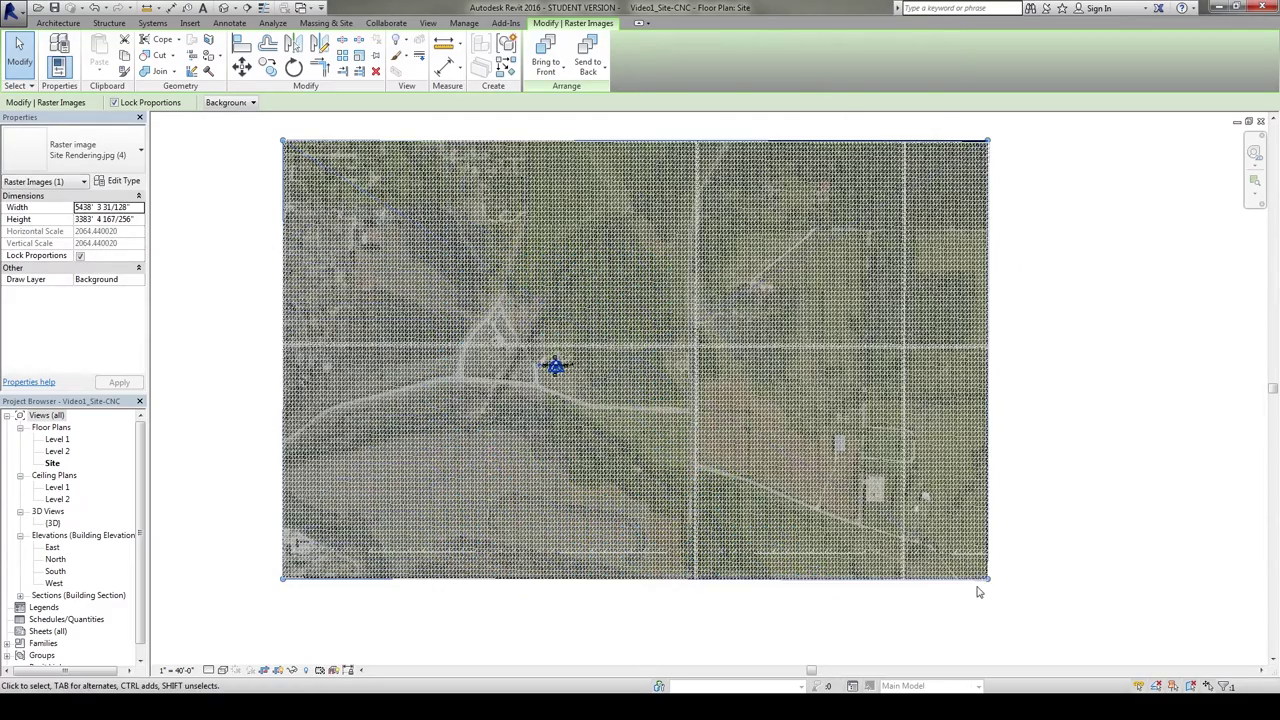
{"action": "middle_click_drag", "start_coordinate": [1000, 626], "coordinate": [966, 594]}
{"action": "scroll", "coordinate": [956, 574], "scroll_direction": "up", "scroll_amount": 3}
{"action": "scroll", "coordinate": [950, 559], "scroll_direction": "up", "scroll_amount": 2}
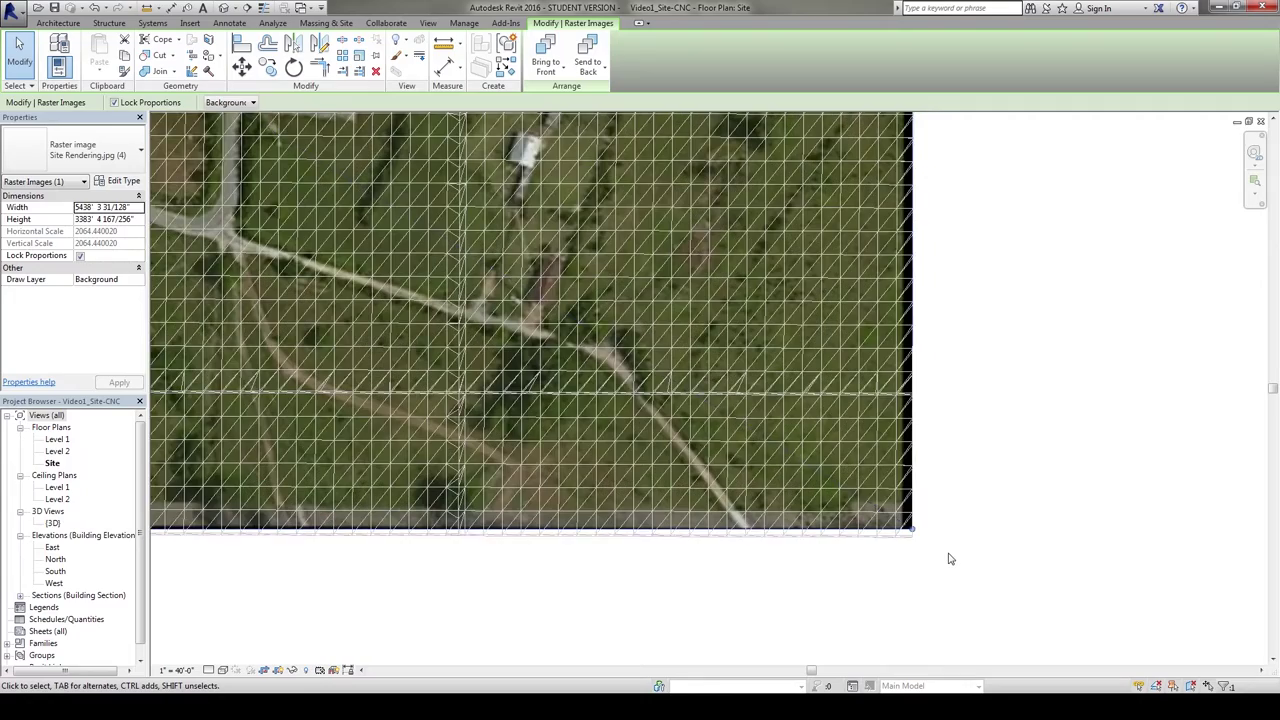
{"action": "scroll", "coordinate": [950, 559], "scroll_direction": "down", "scroll_amount": 2}
Step: Check the enlarged photo's corners and top edge in the site plan, then deselect it
{"action": "mouse_move", "coordinate": [988, 531]}
{"action": "middle_mouse_down"}
{"action": "mouse_move", "coordinate": [1034, 634]}
{"action": "mouse_move", "coordinate": [854, 620]}
{"action": "mouse_move", "coordinate": [934, 637]}
{"action": "middle_mouse_up"}
{"action": "scroll", "coordinate": [934, 637], "scroll_direction": "down", "scroll_amount": 2}
{"action": "scroll", "coordinate": [386, 529], "scroll_direction": "down", "scroll_amount": 2}
{"action": "scroll", "coordinate": [305, 578], "scroll_direction": "up", "scroll_amount": 3}
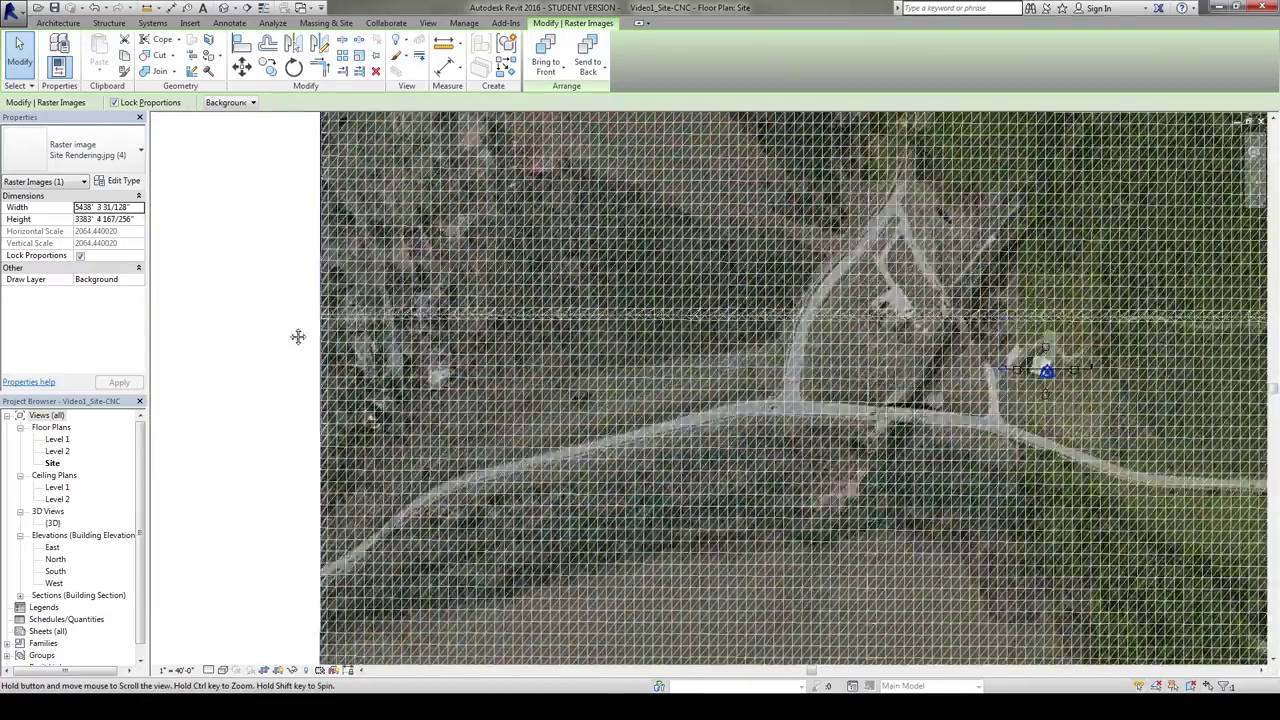
{"action": "middle_click_drag", "start_coordinate": [297, 334], "coordinate": [289, 470]}
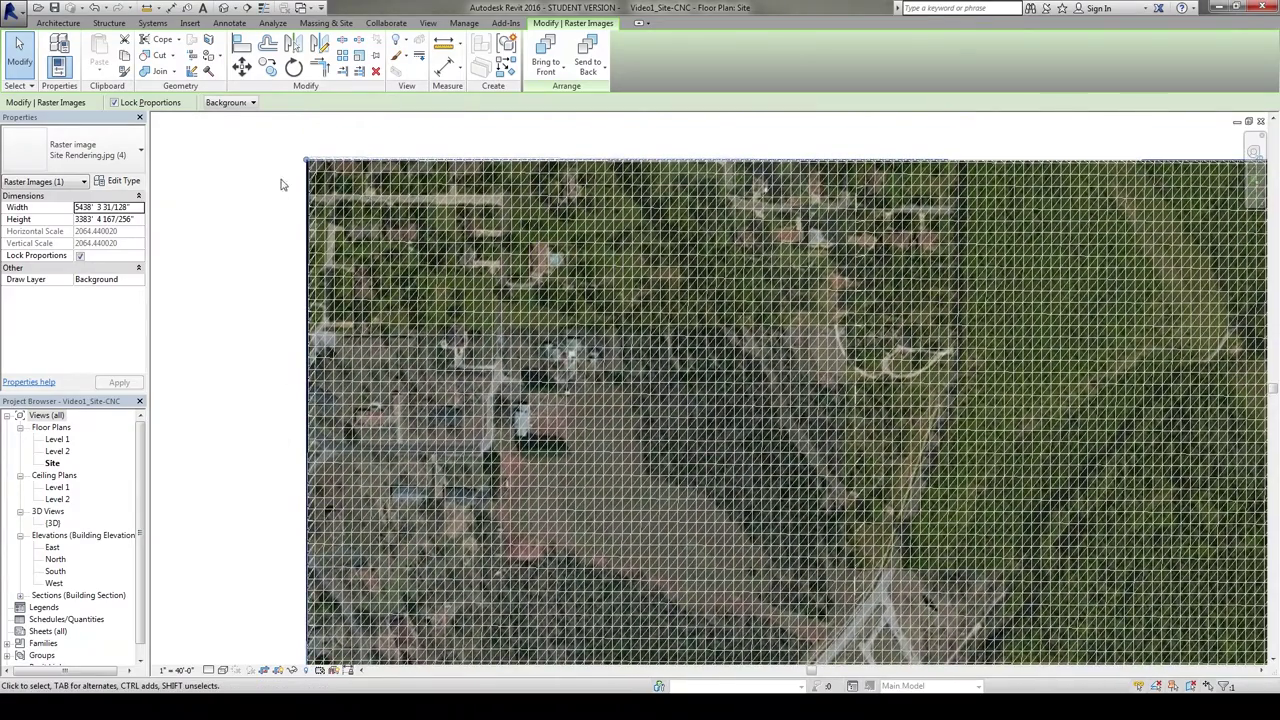
{"action": "scroll", "coordinate": [275, 135], "scroll_direction": "up", "scroll_amount": 1}
{"action": "scroll", "coordinate": [273, 140], "scroll_direction": "up", "scroll_amount": 1}
{"action": "left_click", "coordinate": [271, 145]}
{"action": "scroll", "coordinate": [271, 150], "scroll_direction": "down", "scroll_amount": 2}
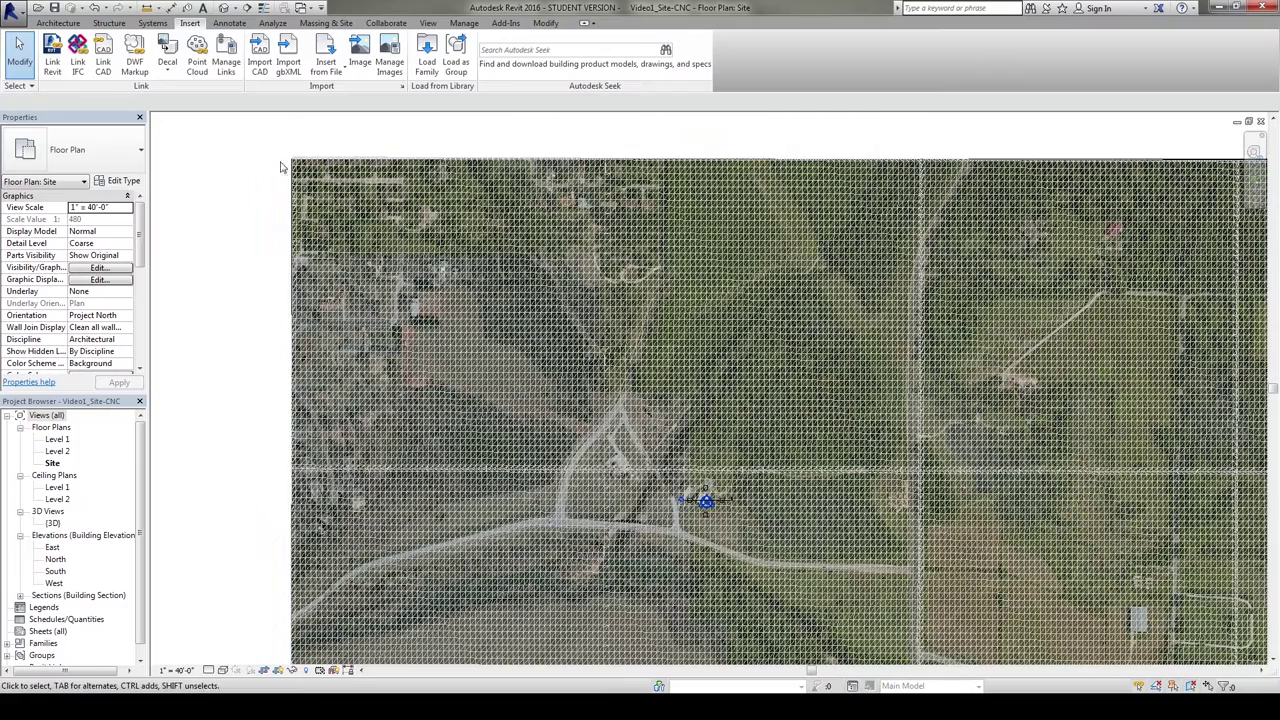
{"action": "scroll", "coordinate": [340, 200], "scroll_direction": "down", "scroll_amount": 2}
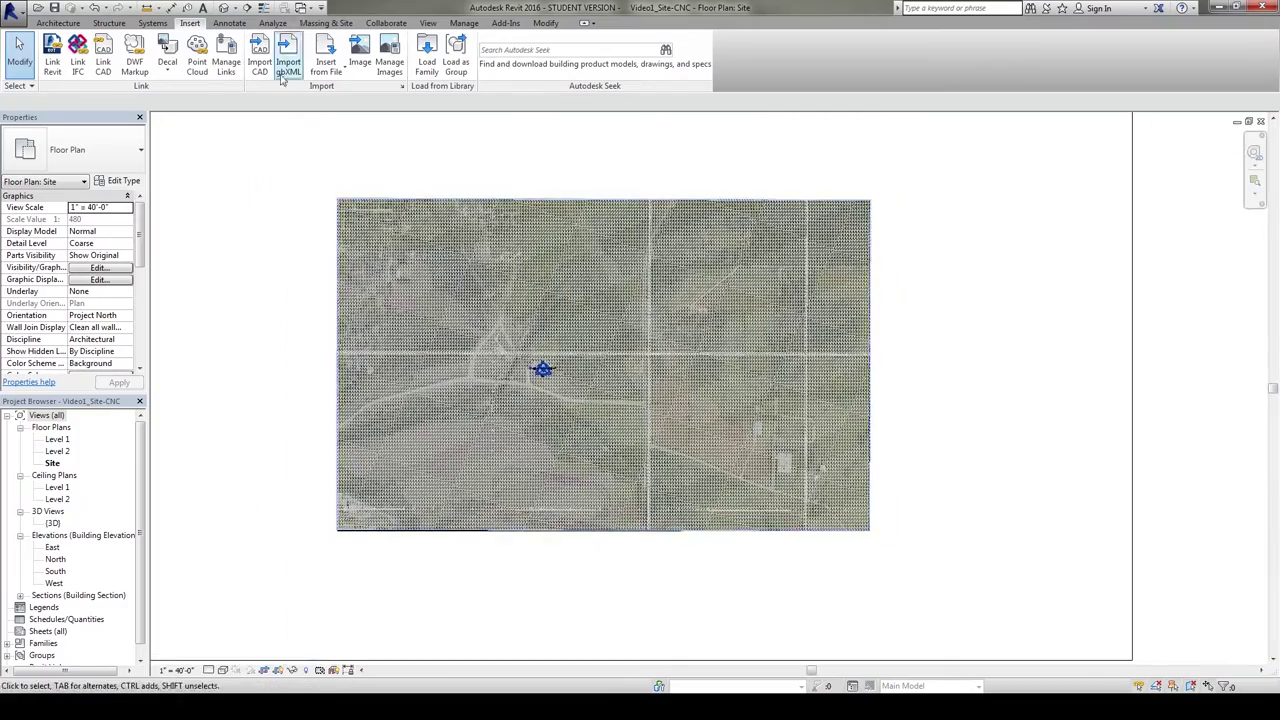
Step: Go to the default 3D view and orbit low to inspect the bare terrain mesh
{"action": "middle_click_drag", "start_coordinate": [286, 131], "coordinate": [286, 147]}
{"action": "scroll", "coordinate": [275, 157], "scroll_direction": "up", "scroll_amount": 1}
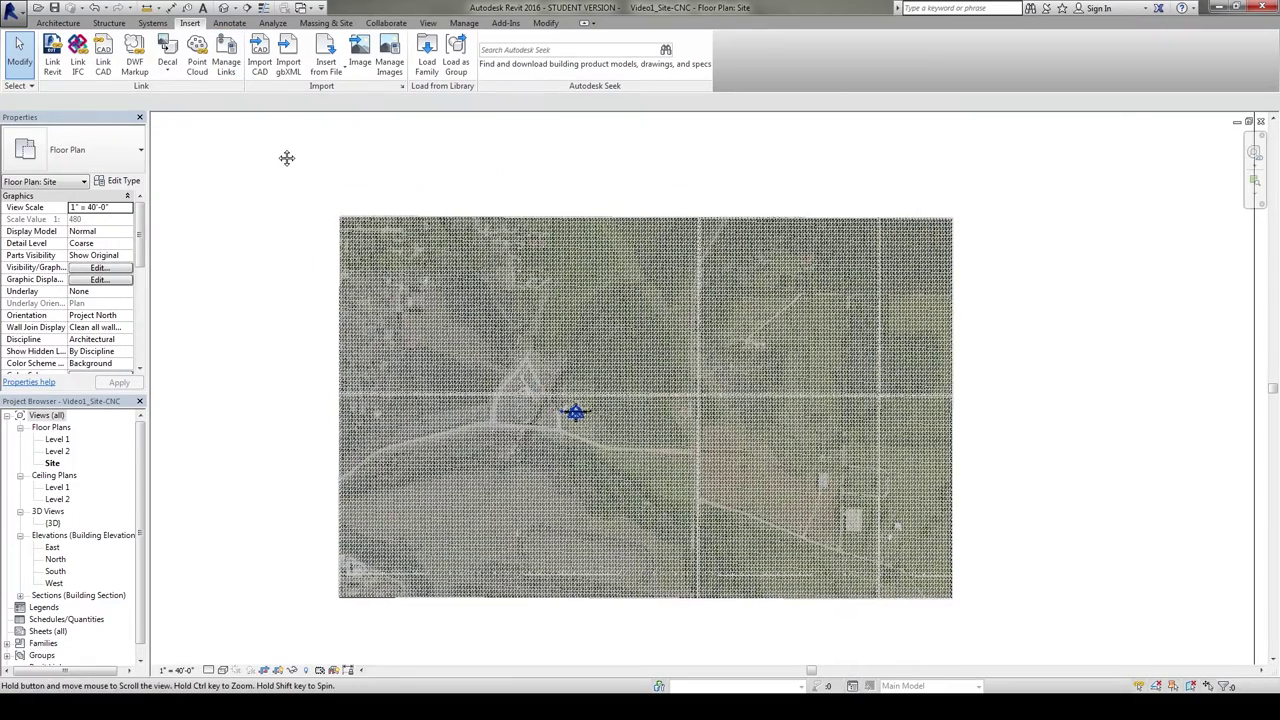
{"action": "left_click", "coordinate": [226, 9]}
{"action": "mouse_move", "coordinate": [265, 98]}
{"action": "middle_mouse_down", "text": "shift"}
{"action": "mouse_move", "coordinate": [340, 197]}
{"action": "mouse_move", "coordinate": [329, 226]}
{"action": "mouse_move", "coordinate": [348, 185]}
{"action": "middle_mouse_up", "text": "shift"}
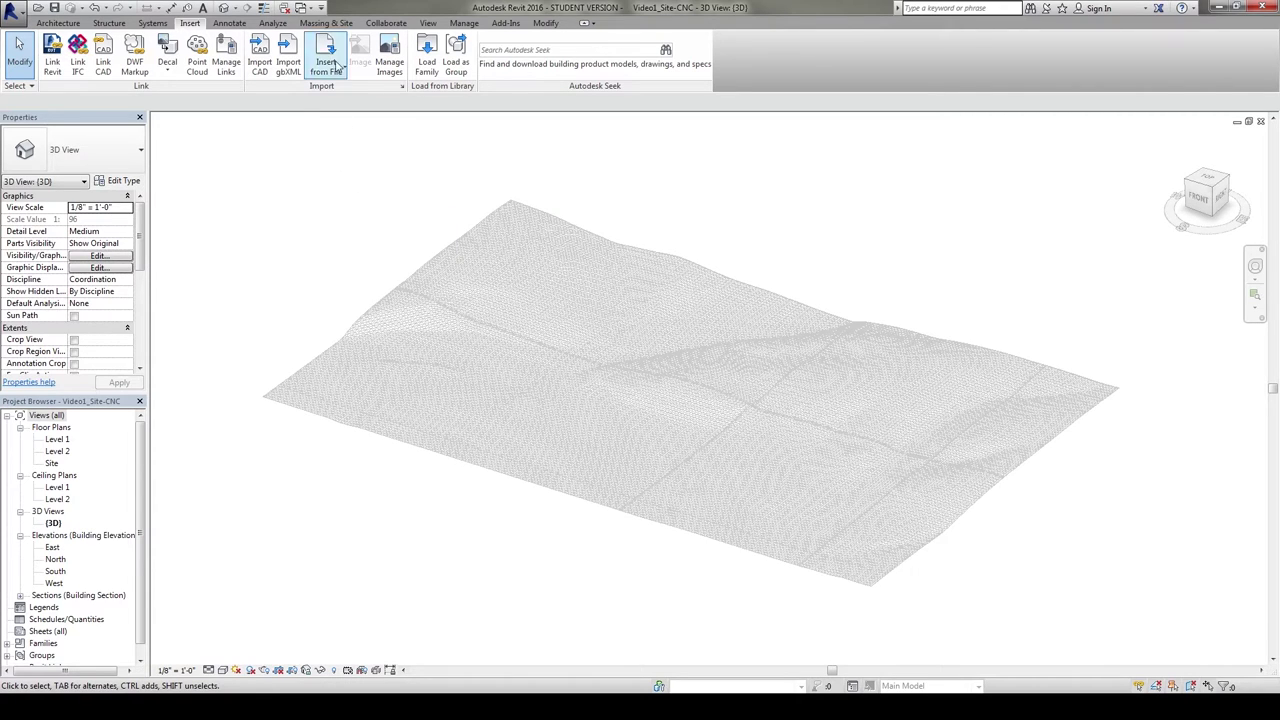
Step: Create a toposurface from the imported Site.DWG instance using points from layers 0 and ASHADE
{"action": "left_click", "coordinate": [329, 26]}
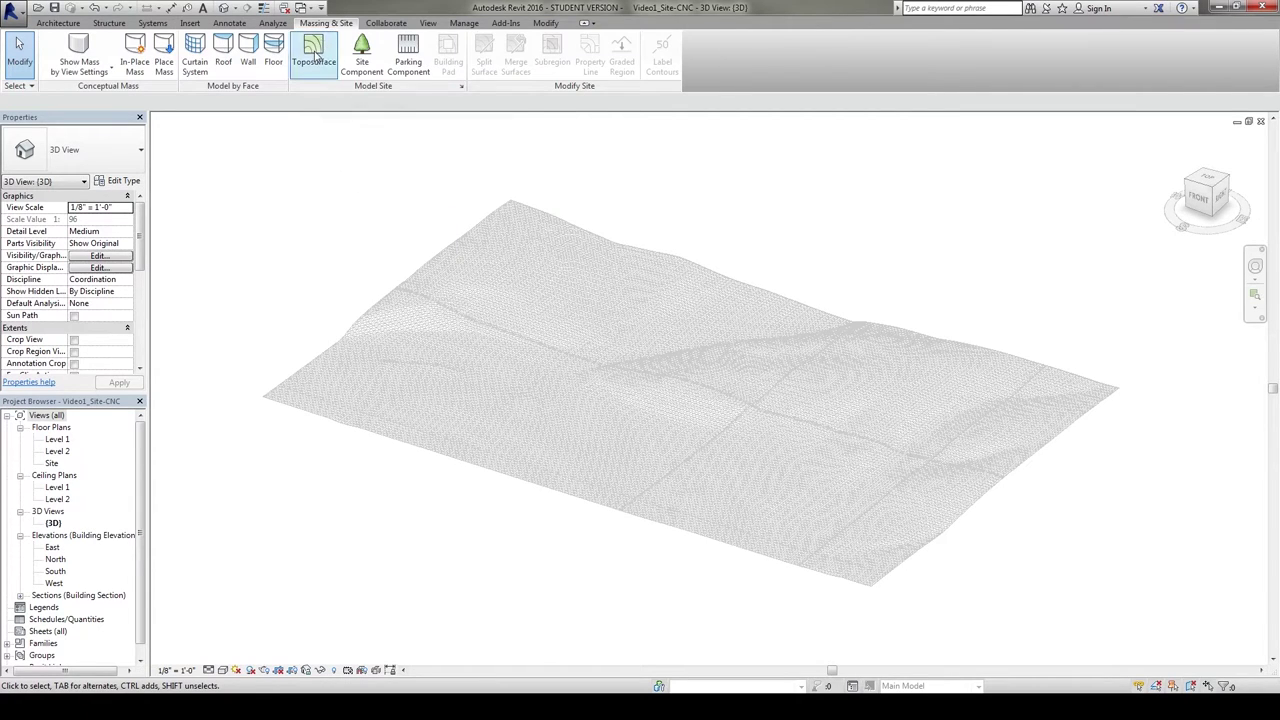
{"action": "left_click", "coordinate": [314, 50]}
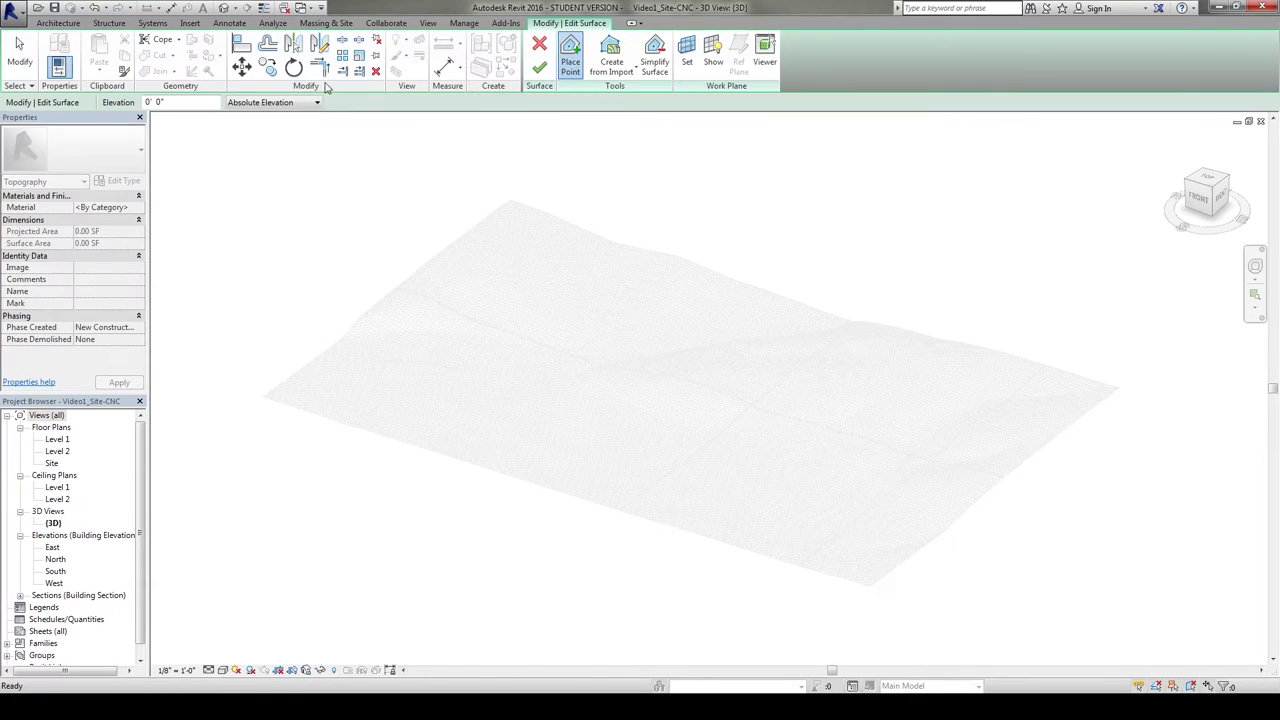
{"action": "left_click", "coordinate": [615, 74]}
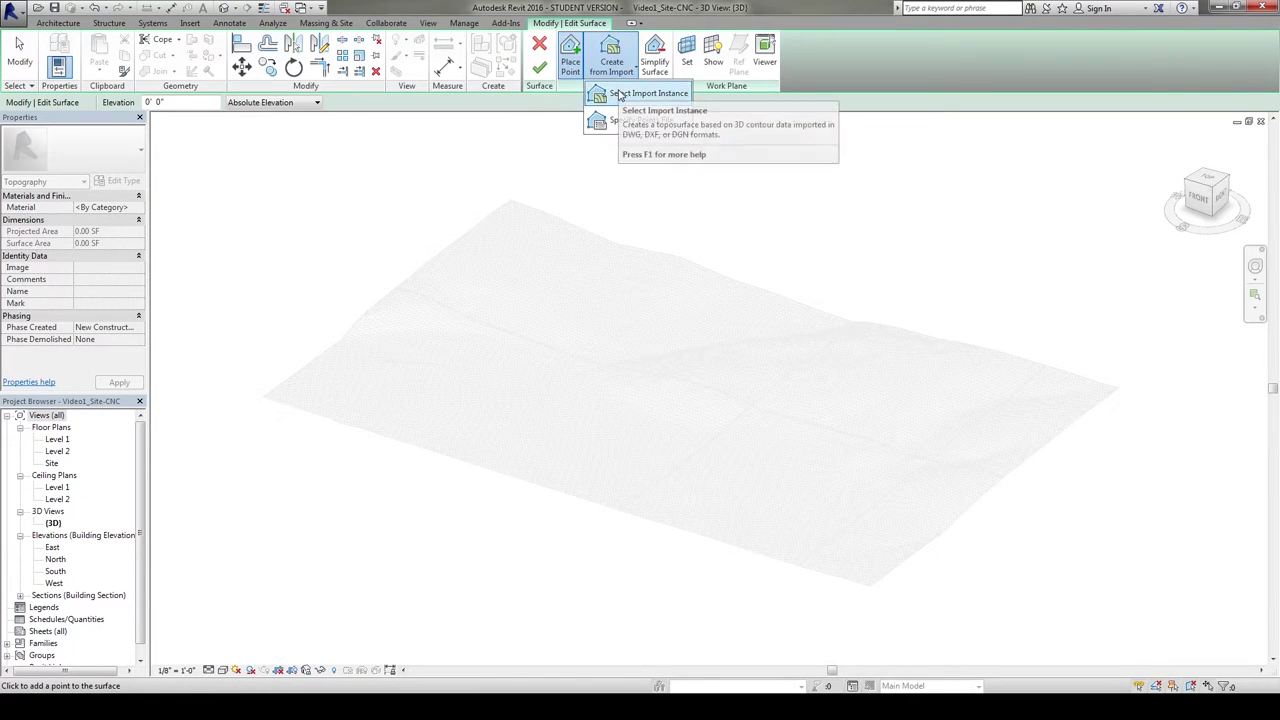
{"action": "left_click", "coordinate": [619, 94]}
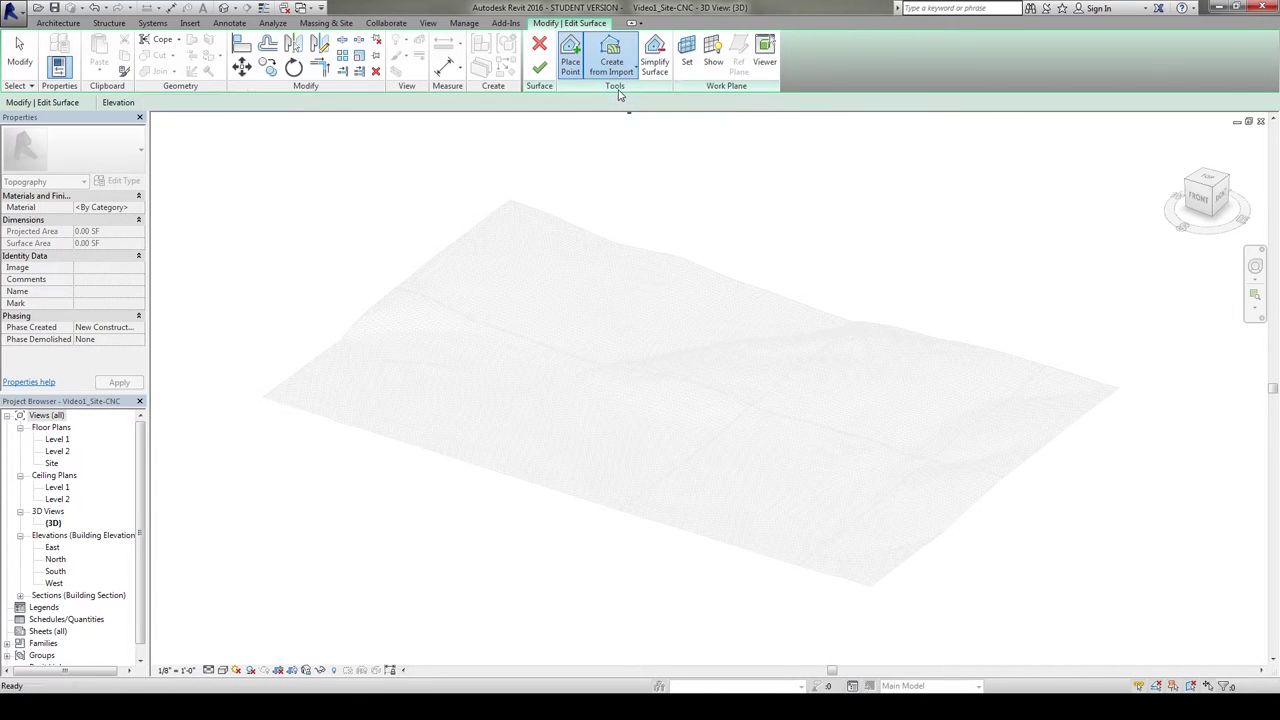
{"action": "left_click", "coordinate": [508, 206]}
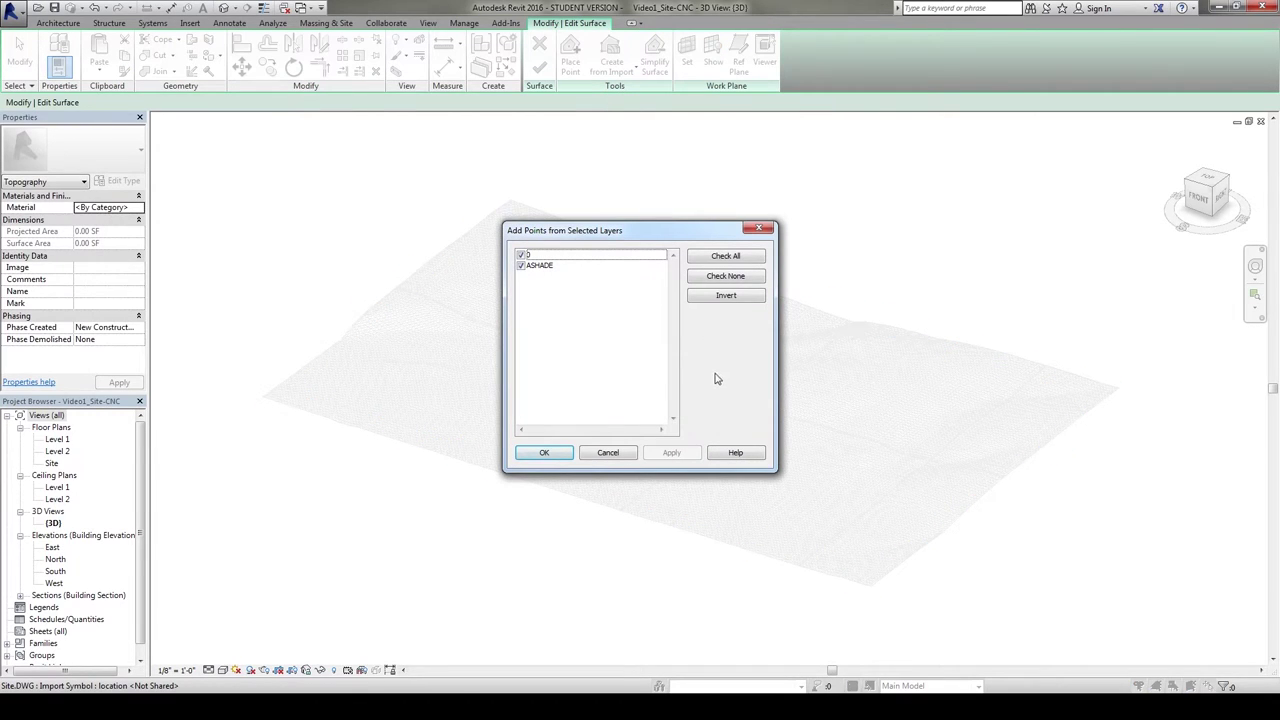
{"action": "left_click", "coordinate": [545, 453]}
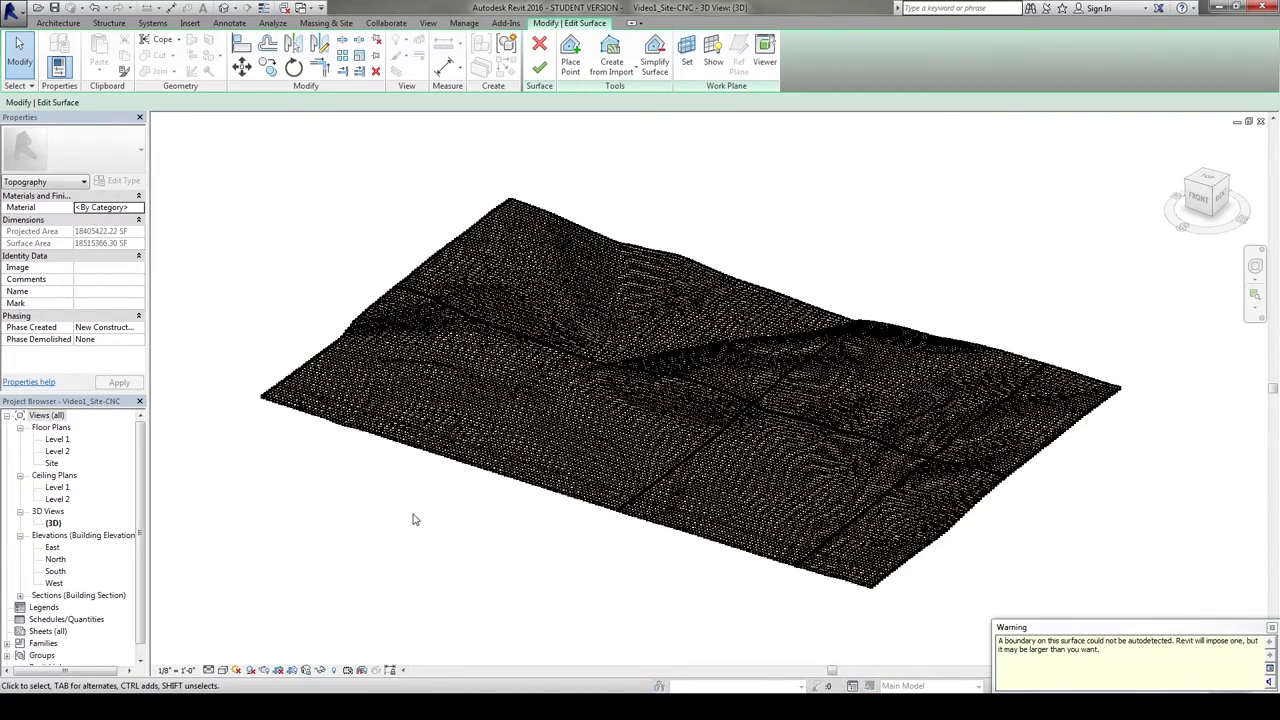
Step: Zoom in to check the surface points, then finish the toposurface edit and review the contours
{"action": "scroll", "coordinate": [675, 558], "scroll_direction": "up", "scroll_amount": 2}
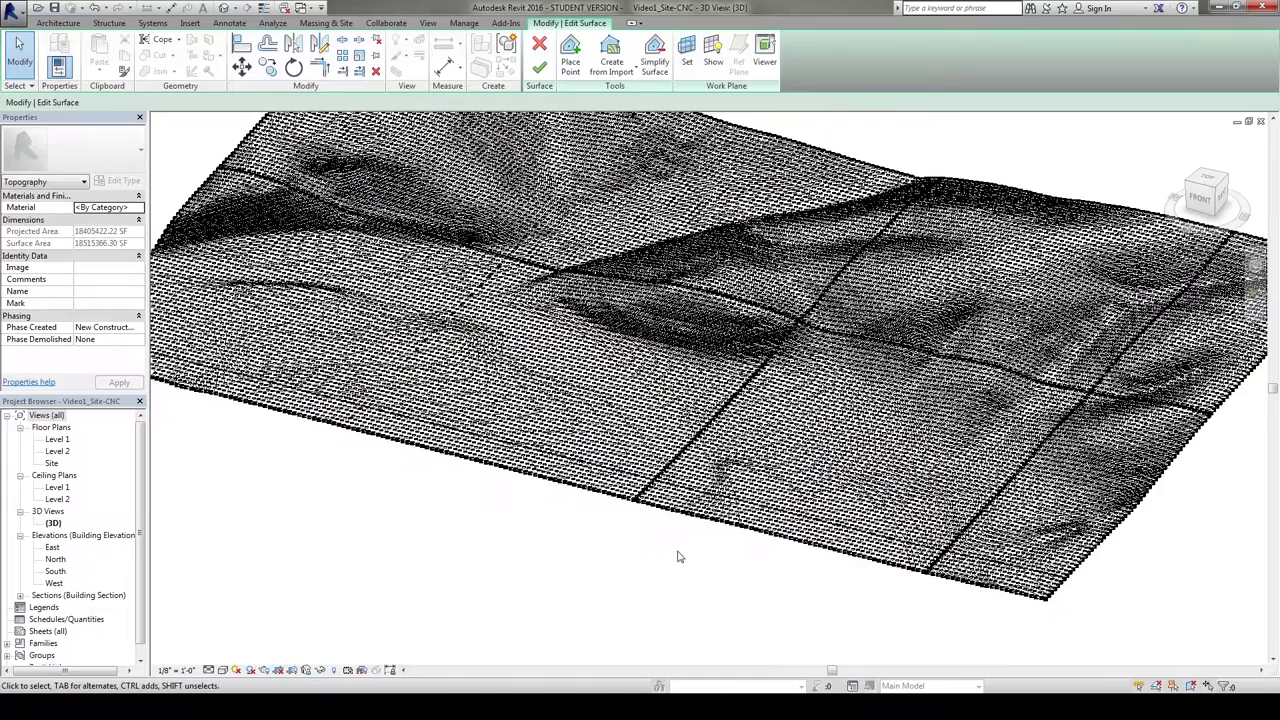
{"action": "scroll", "coordinate": [706, 514], "scroll_direction": "up", "scroll_amount": 2}
{"action": "scroll", "coordinate": [690, 508], "scroll_direction": "up", "scroll_amount": 1}
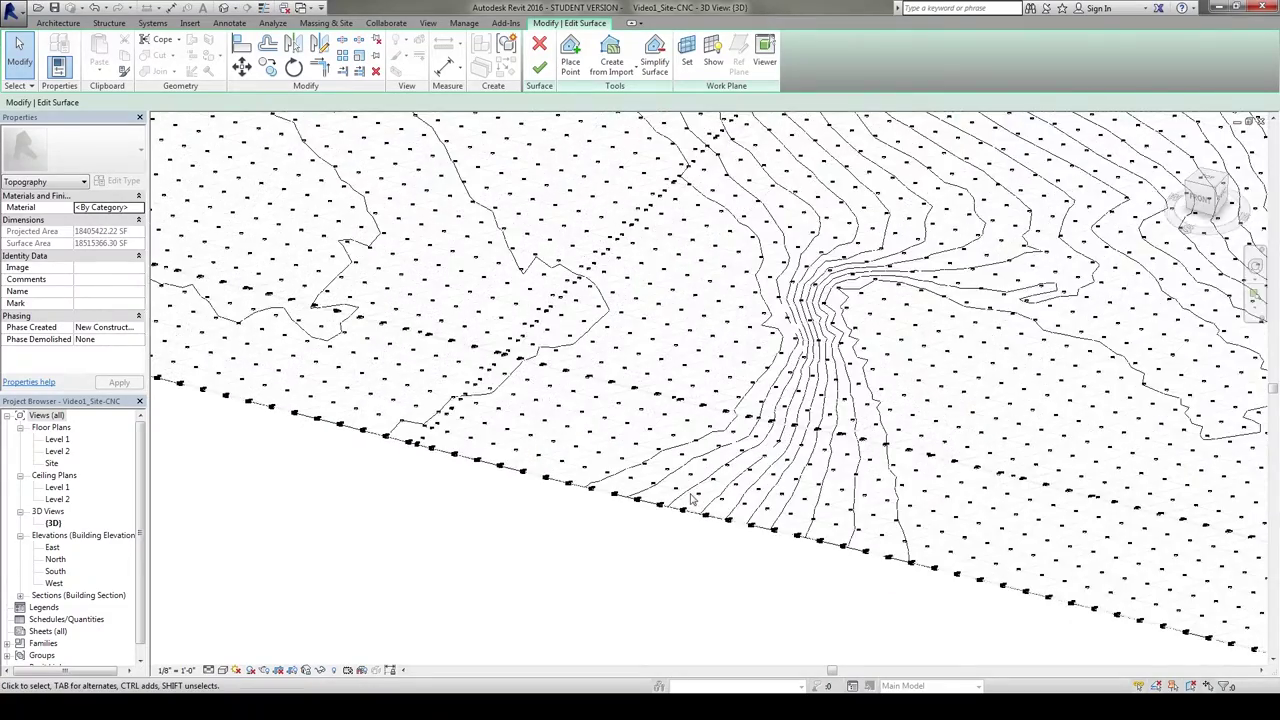
{"action": "scroll", "coordinate": [717, 528], "scroll_direction": "up", "scroll_amount": 2}
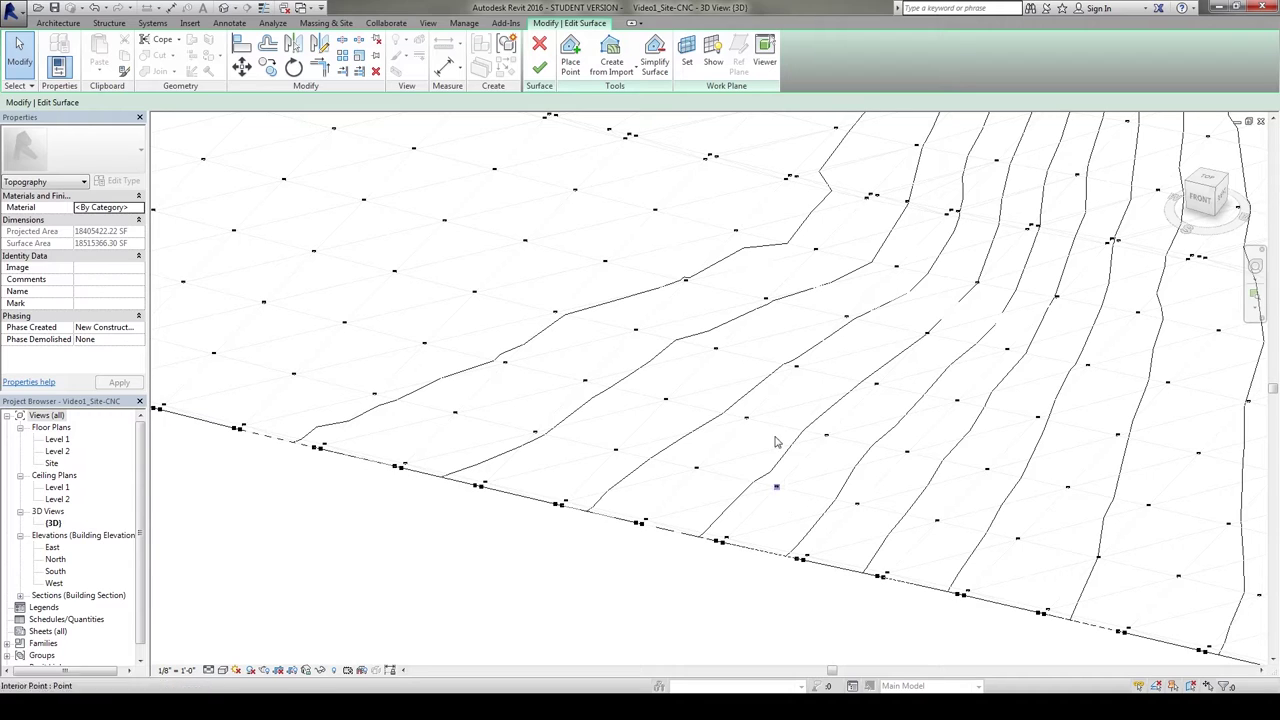
{"action": "left_click", "coordinate": [539, 50]}
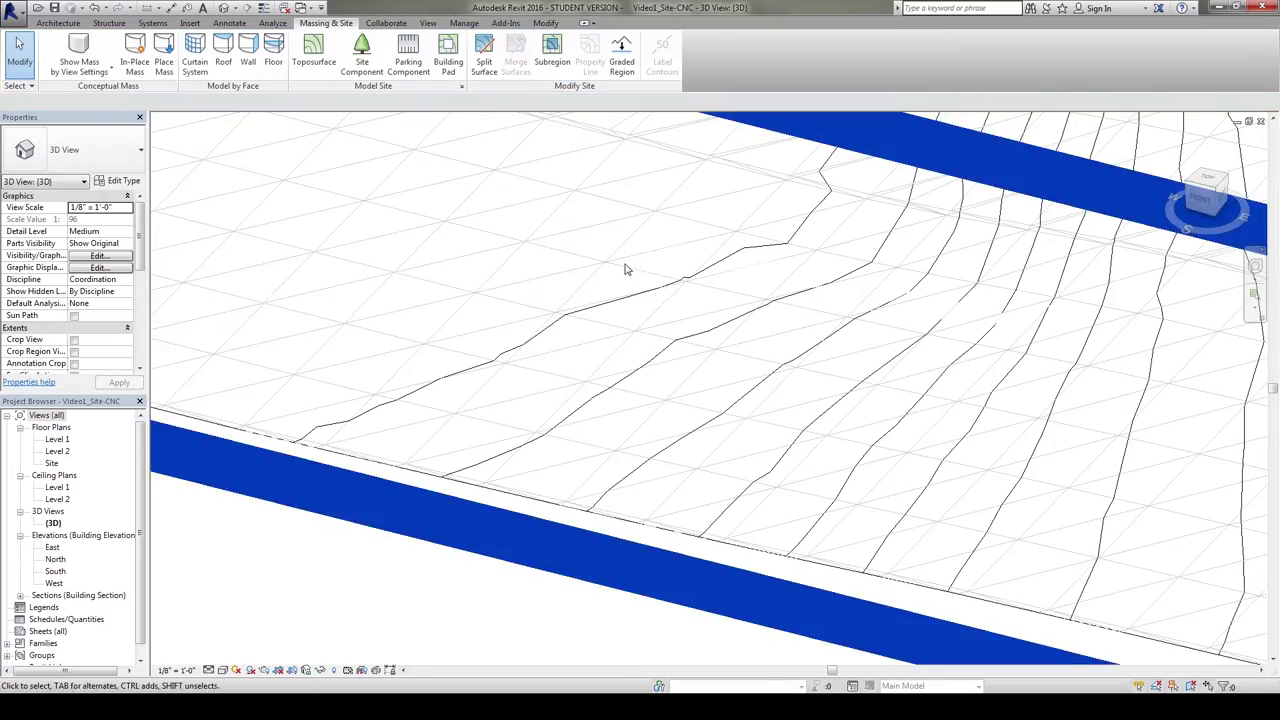
{"action": "mouse_move", "coordinate": [626, 266]}
{"action": "middle_mouse_down"}
{"action": "mouse_move", "coordinate": [575, 398]}
{"action": "mouse_move", "coordinate": [686, 380]}
{"action": "mouse_move", "coordinate": [646, 206]}
{"action": "middle_mouse_up"}
{"action": "scroll", "coordinate": [612, 312], "scroll_direction": "down", "scroll_amount": 3}
{"action": "scroll", "coordinate": [600, 320], "scroll_direction": "down", "scroll_amount": 3}
{"action": "scroll", "coordinate": [575, 397], "scroll_direction": "down", "scroll_amount": 4}
{"action": "scroll", "coordinate": [680, 413], "scroll_direction": "up", "scroll_amount": 2}
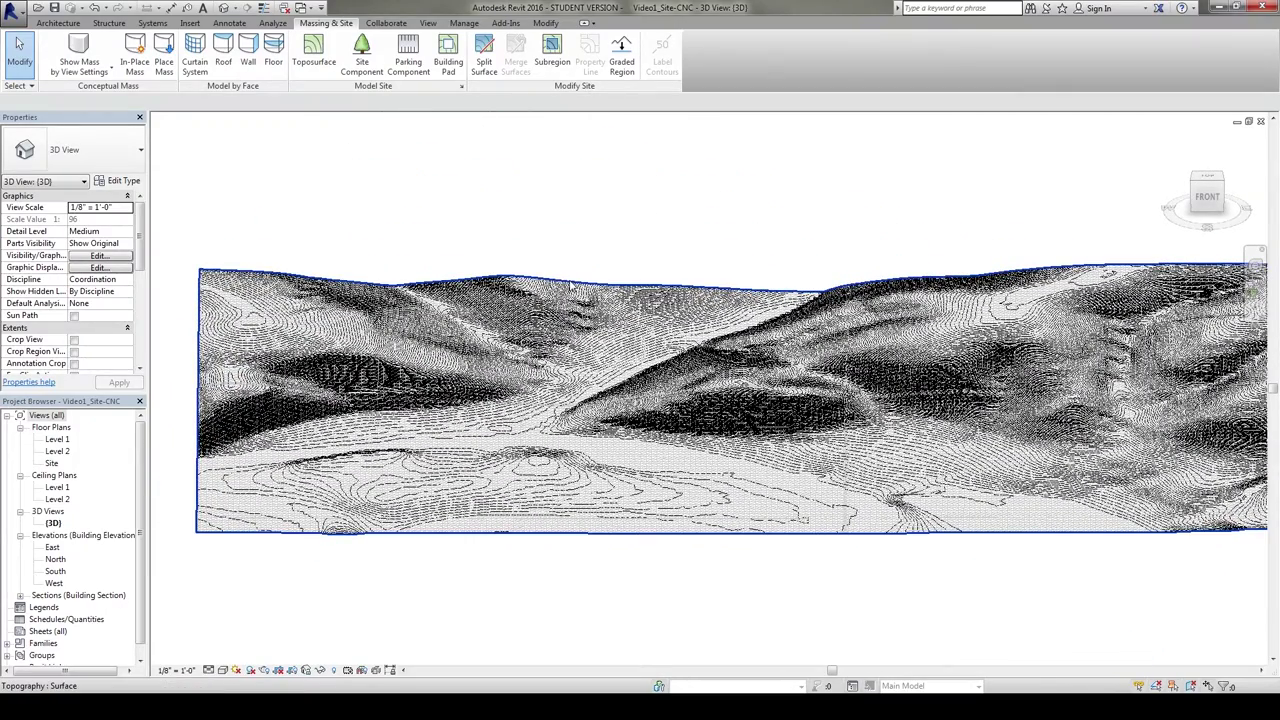
Step: Select the imported Site.DWG mesh, orbit to a tilted top view, and deselect it
{"action": "left_click", "coordinate": [572, 287]}
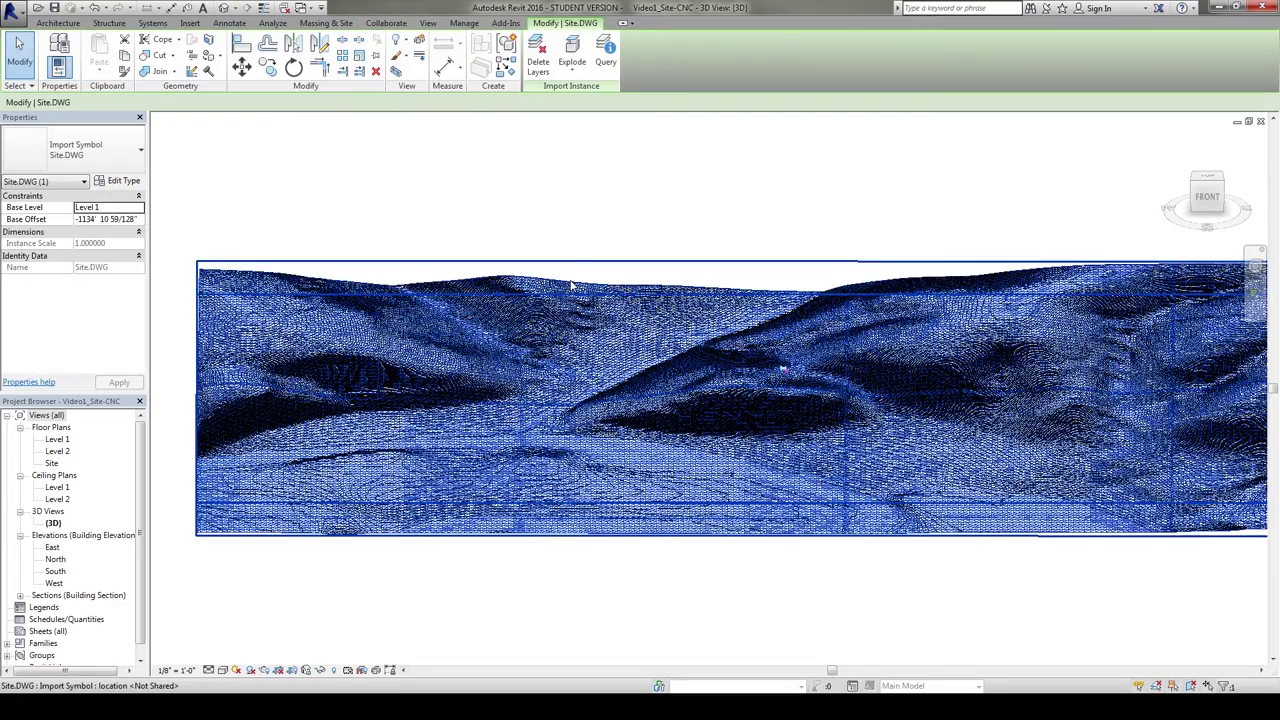
{"action": "middle_click_drag", "start_coordinate": [572, 287], "coordinate": [652, 300], "text": "shift"}
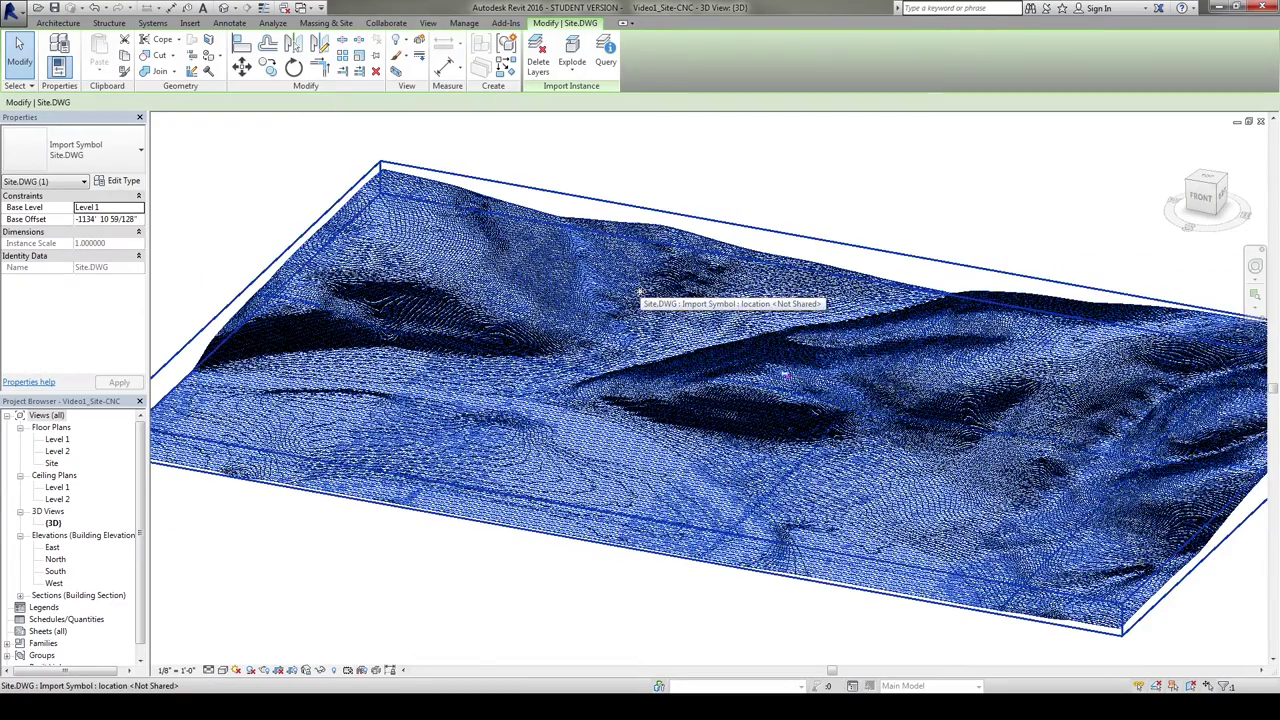
{"action": "key", "text": "Escape"}
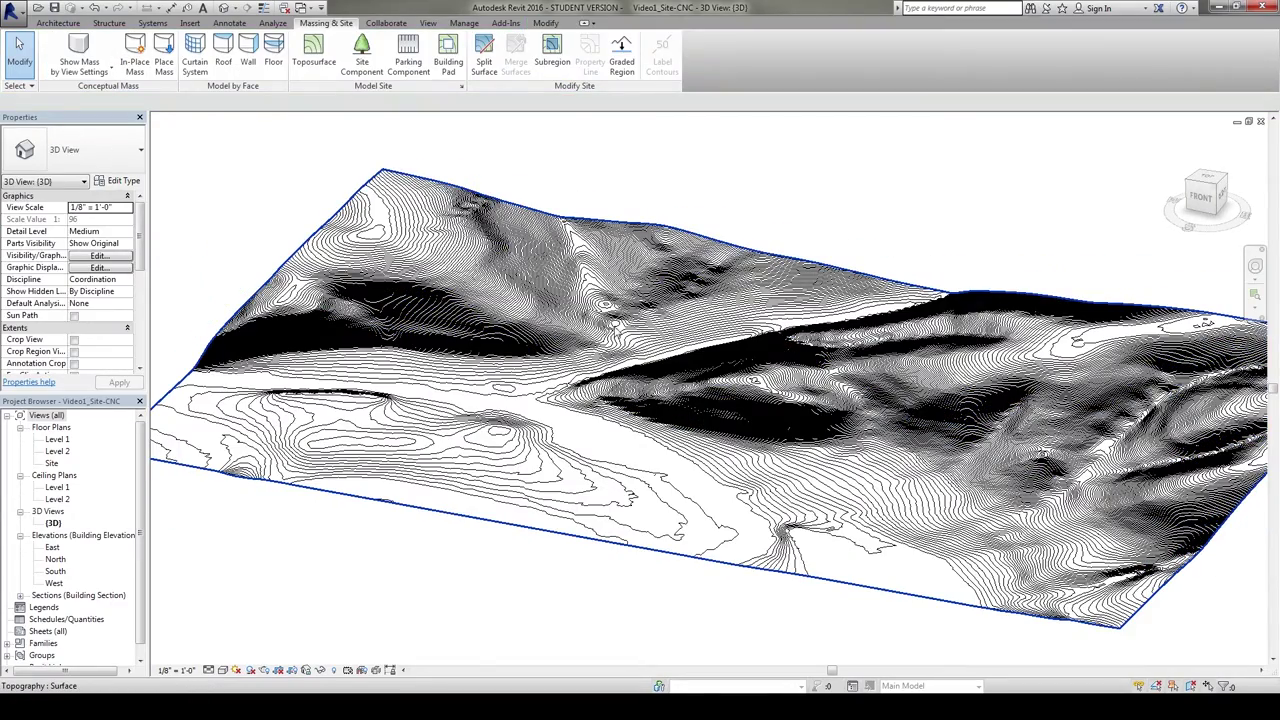
Step: Open the Site floor plan and zoom over the contours on the aerial photo
{"action": "double_click", "coordinate": [56, 463]}
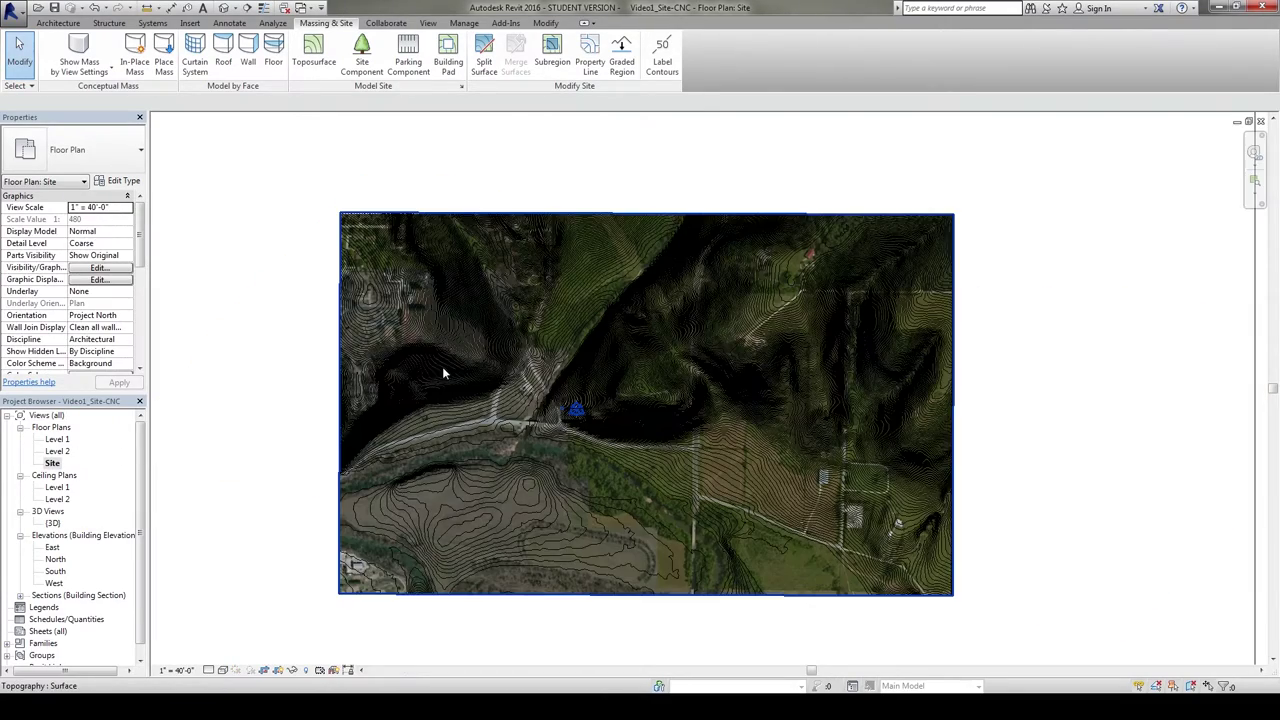
{"action": "scroll", "coordinate": [619, 485], "scroll_direction": "up", "scroll_amount": 4}
{"action": "scroll", "coordinate": [619, 483], "scroll_direction": "up", "scroll_amount": 1}
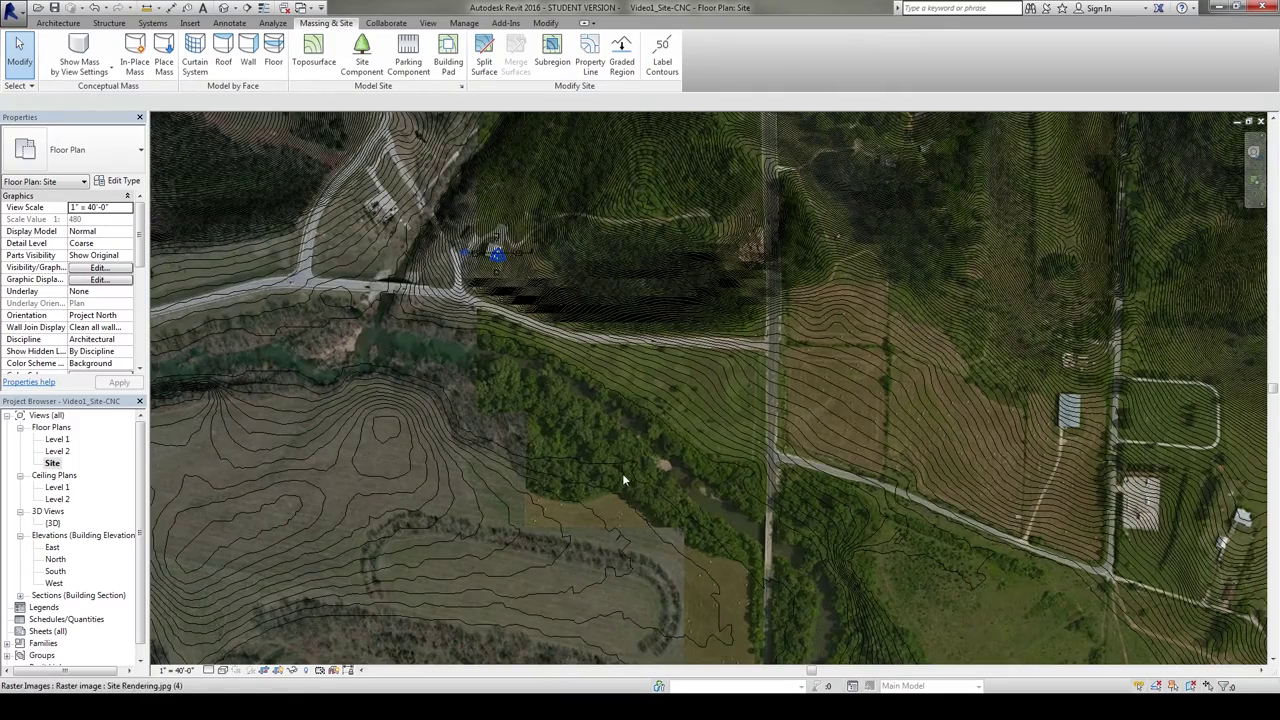
{"action": "middle_click_drag", "start_coordinate": [630, 485], "coordinate": [657, 523]}
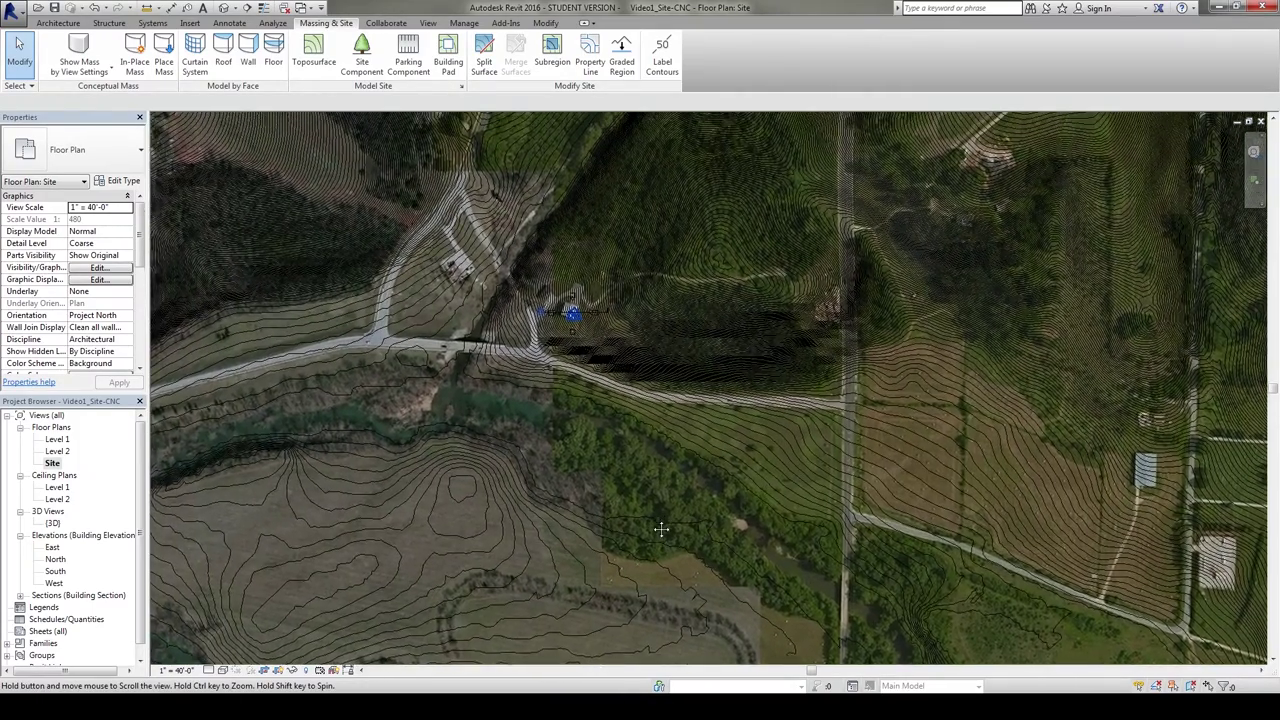
{"action": "scroll", "coordinate": [657, 528], "scroll_direction": "down", "scroll_amount": 2}
{"action": "scroll", "coordinate": [649, 531], "scroll_direction": "down", "scroll_amount": 2}
{"action": "scroll", "coordinate": [649, 530], "scroll_direction": "down", "scroll_amount": 2}
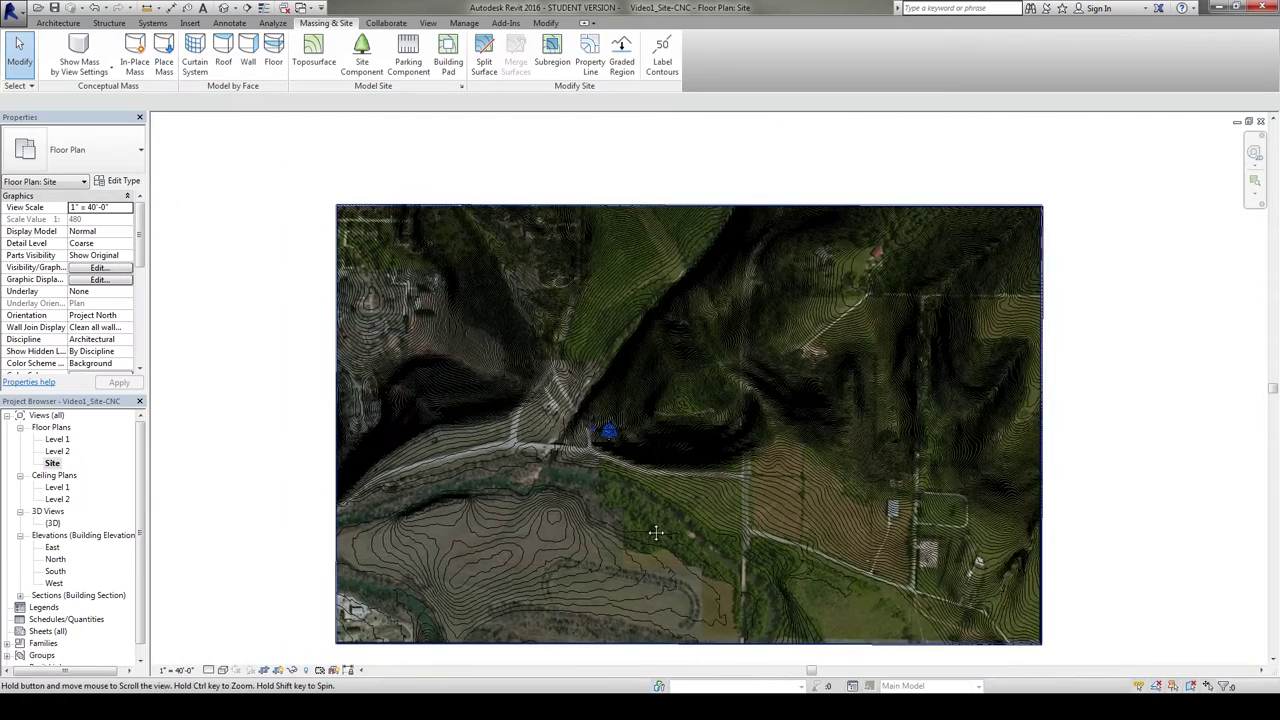